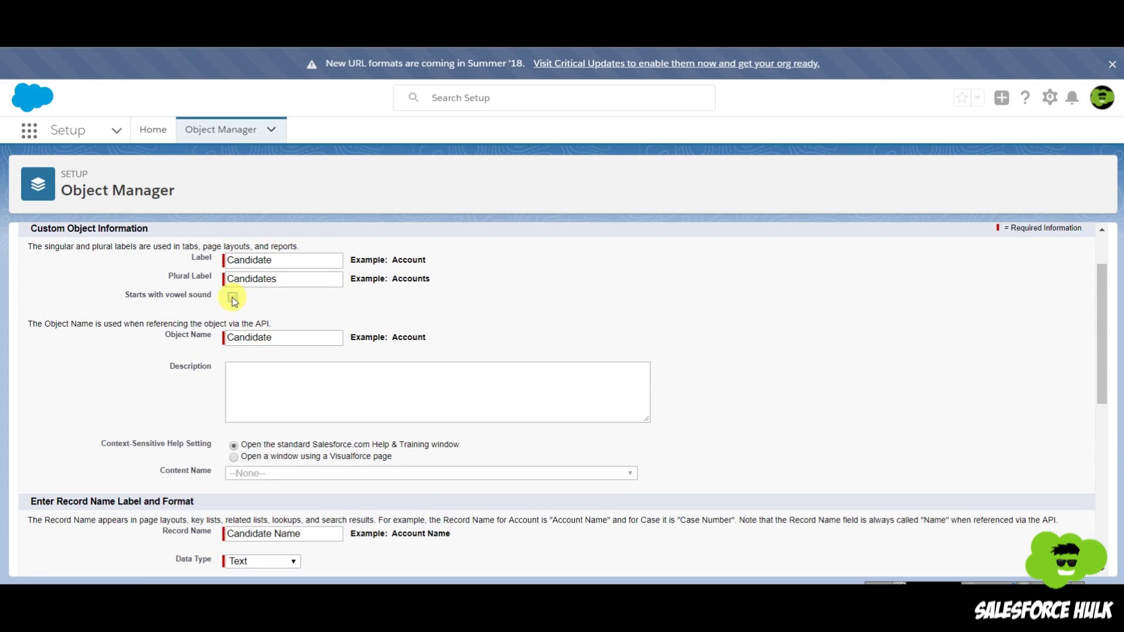
Step: Review the Candidate object's label, plural label, object name and description fields
{"action": "left_click", "coordinate": [296, 337]}
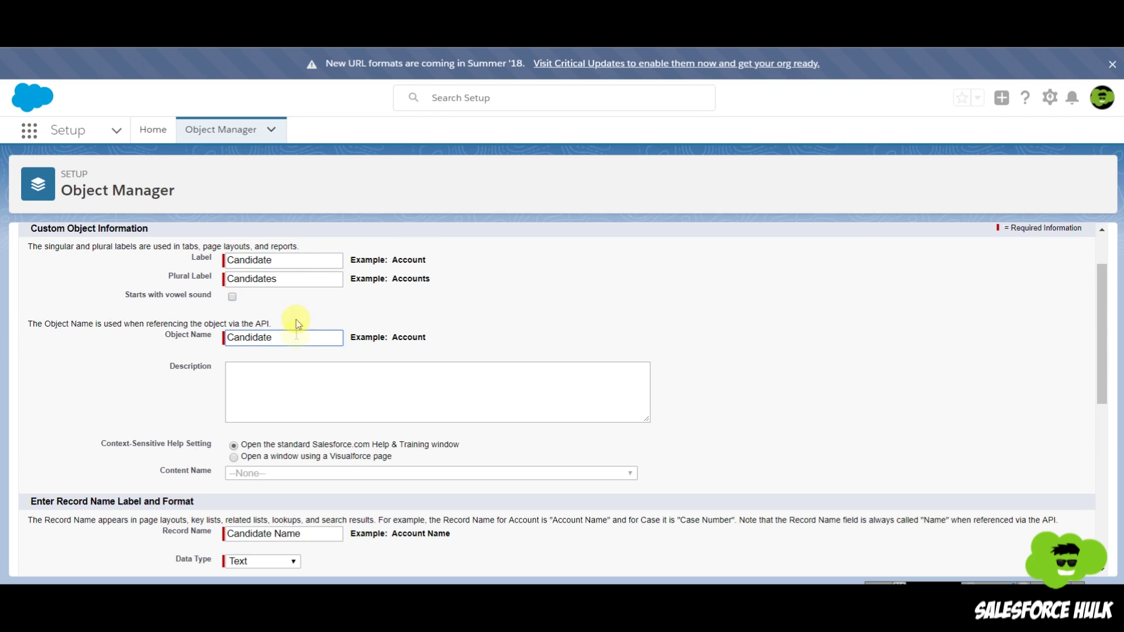
{"action": "left_click", "coordinate": [300, 263]}
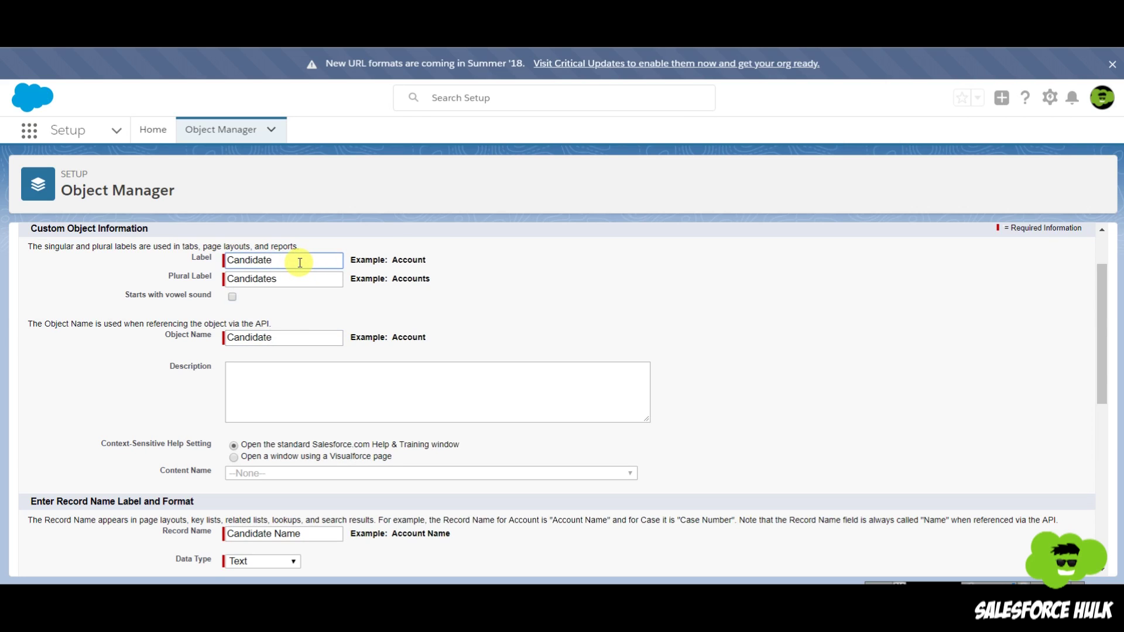
{"action": "left_click", "coordinate": [299, 341]}
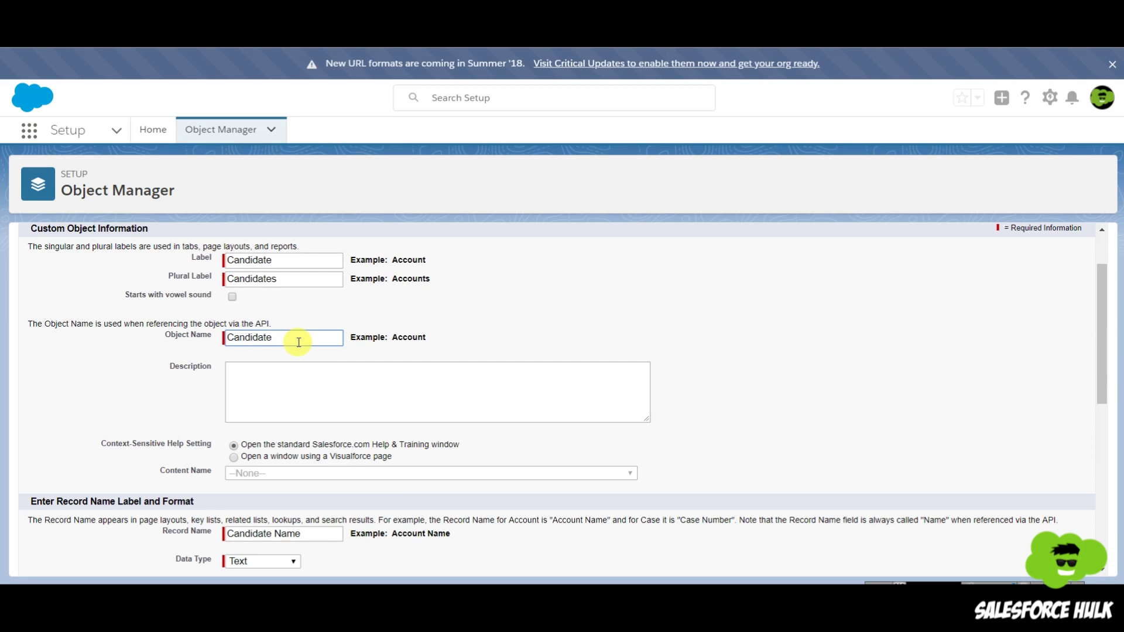
{"action": "scroll", "coordinate": [296, 339], "scroll_direction": "down", "scroll_amount": 1}
{"action": "scroll", "coordinate": [296, 339], "scroll_direction": "up", "scroll_amount": 1}
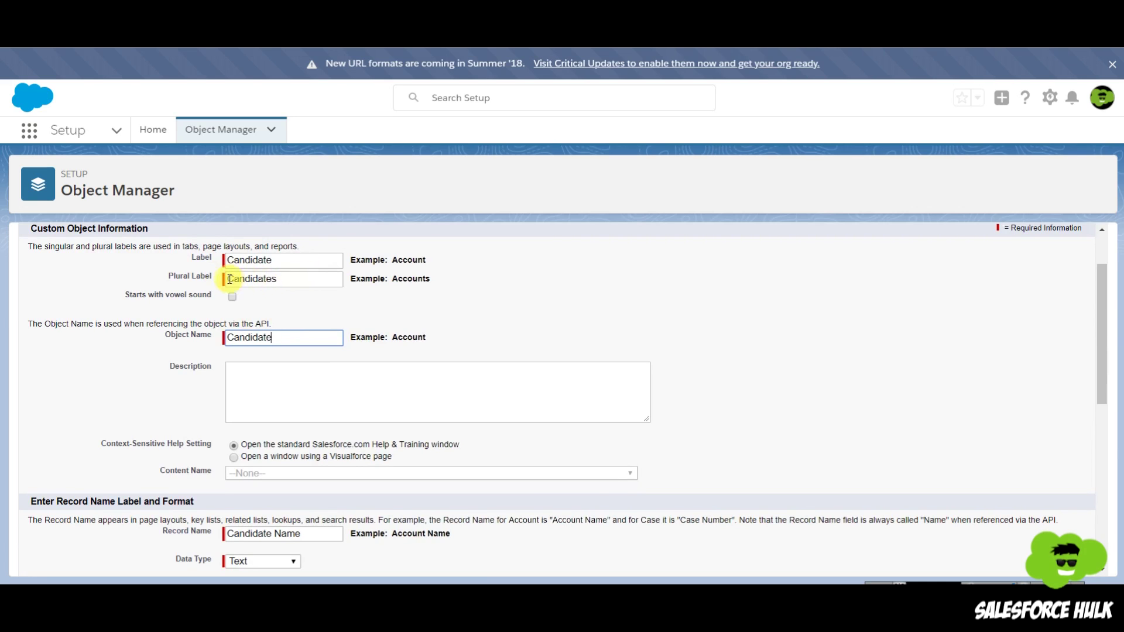
{"action": "scroll", "coordinate": [327, 301], "scroll_direction": "down", "scroll_amount": 2}
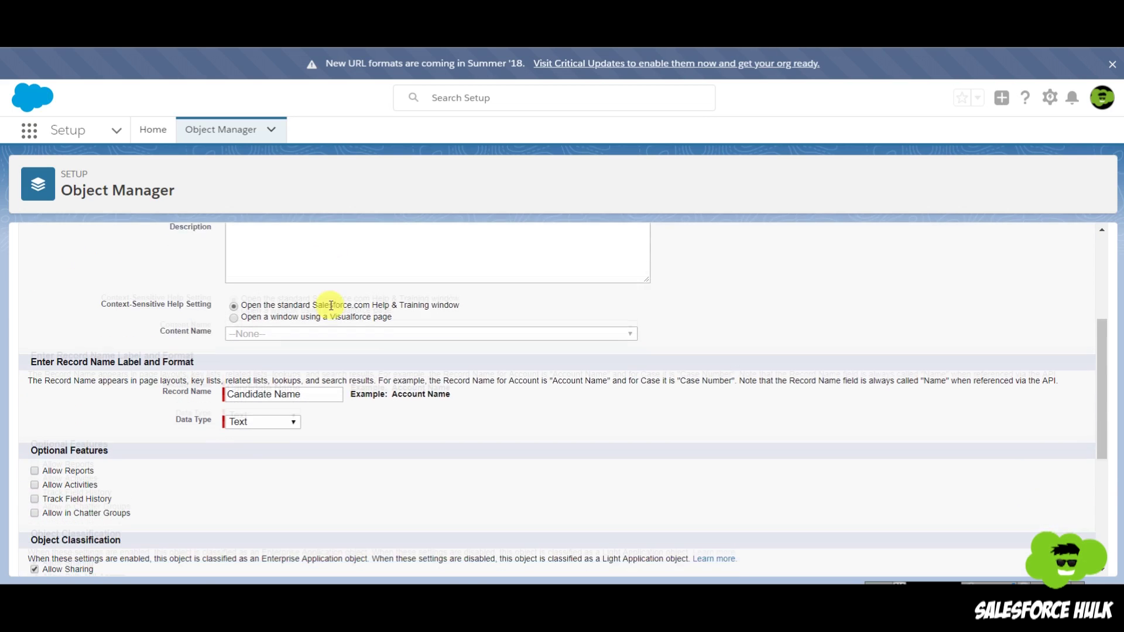
{"action": "scroll", "coordinate": [326, 313], "scroll_direction": "up", "scroll_amount": 1}
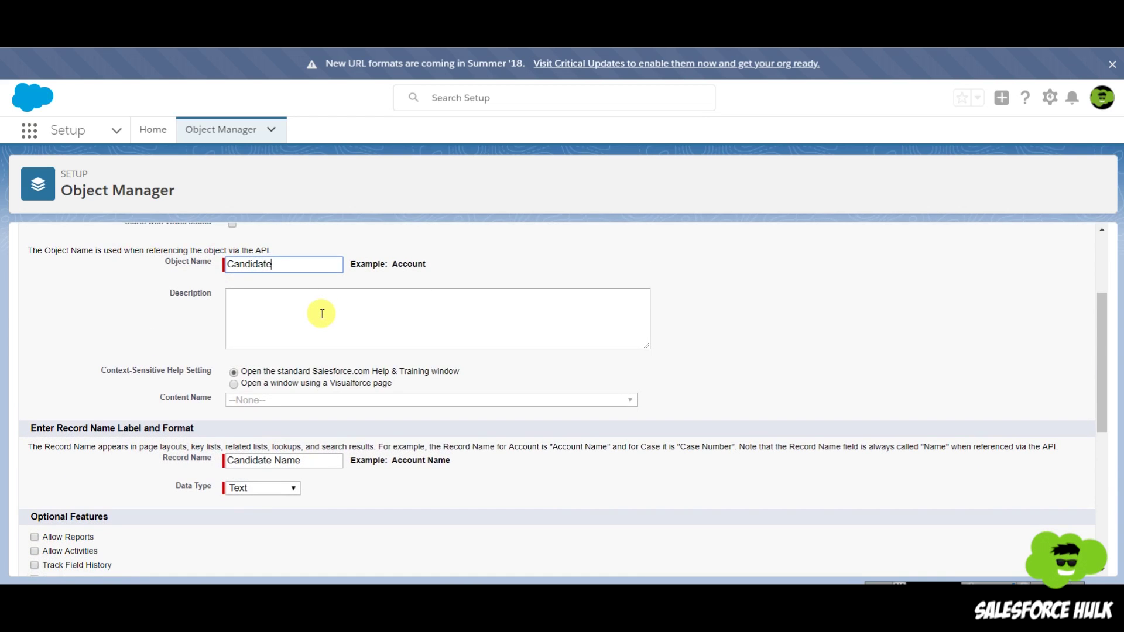
{"action": "scroll", "coordinate": [322, 314], "scroll_direction": "down", "scroll_amount": 1}
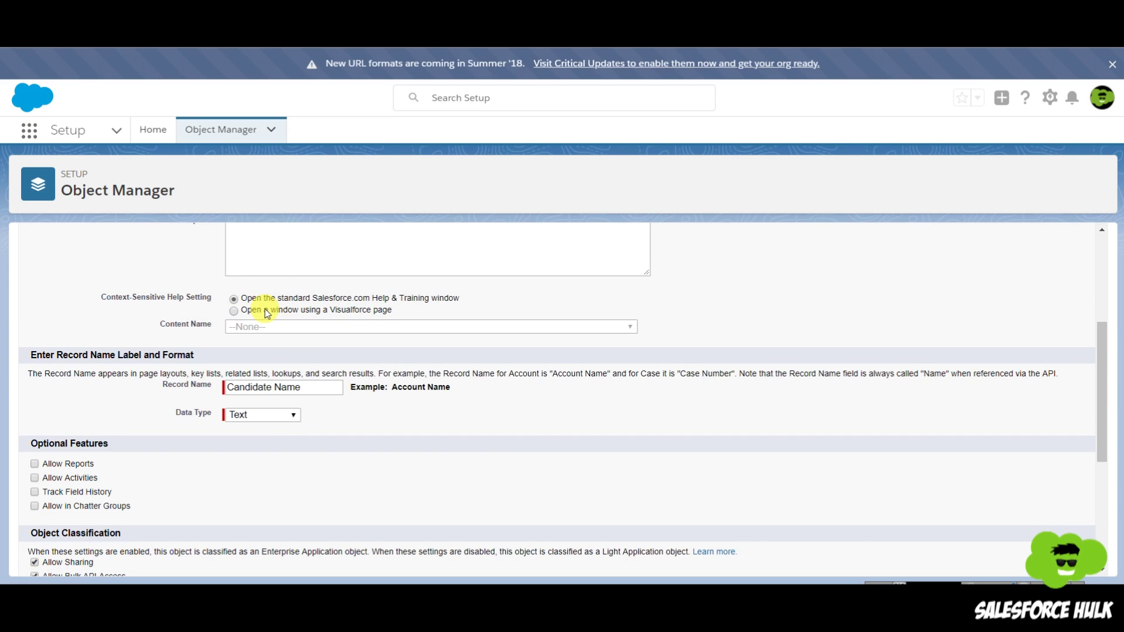
{"action": "left_click", "coordinate": [266, 313]}
{"action": "left_click", "coordinate": [284, 326]}
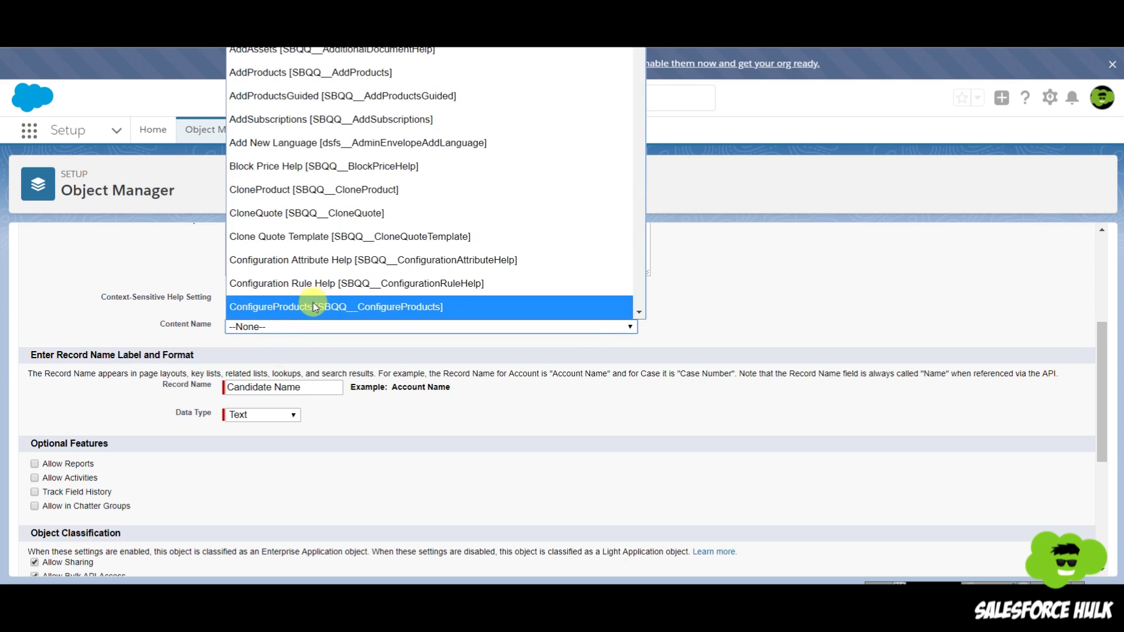
{"action": "left_click", "coordinate": [736, 314]}
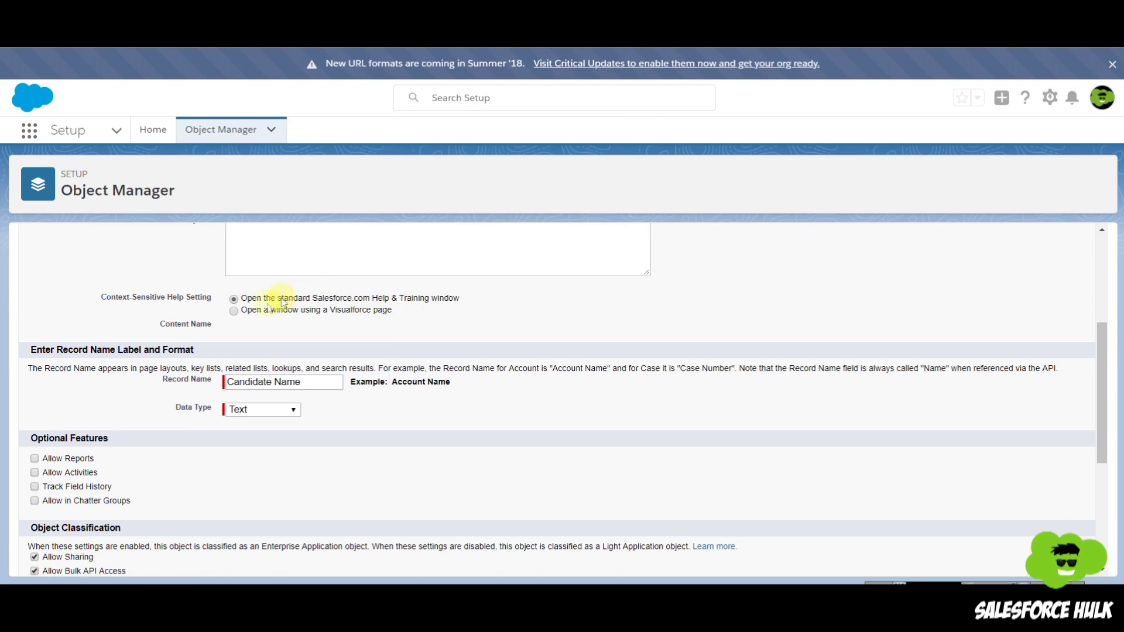
Step: Set the record name's data type to Auto Number and rename the record name to Candidate ID
{"action": "scroll", "coordinate": [319, 322], "scroll_direction": "down", "scroll_amount": 1}
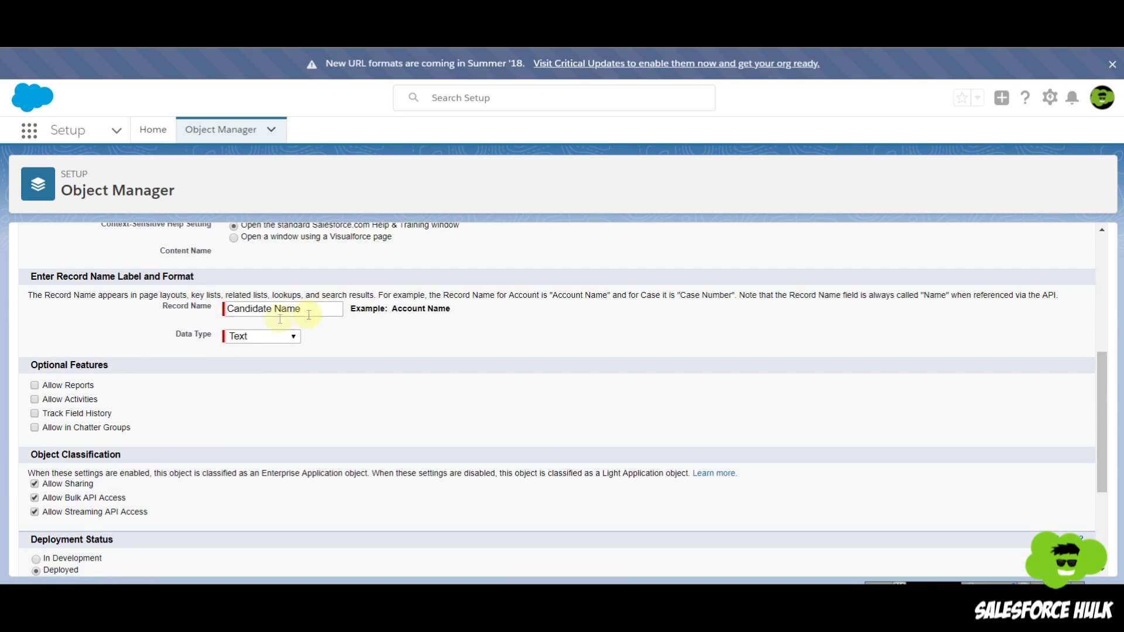
{"action": "left_click", "coordinate": [218, 310]}
{"action": "left_click", "coordinate": [288, 336]}
{"action": "left_click", "coordinate": [282, 378]}
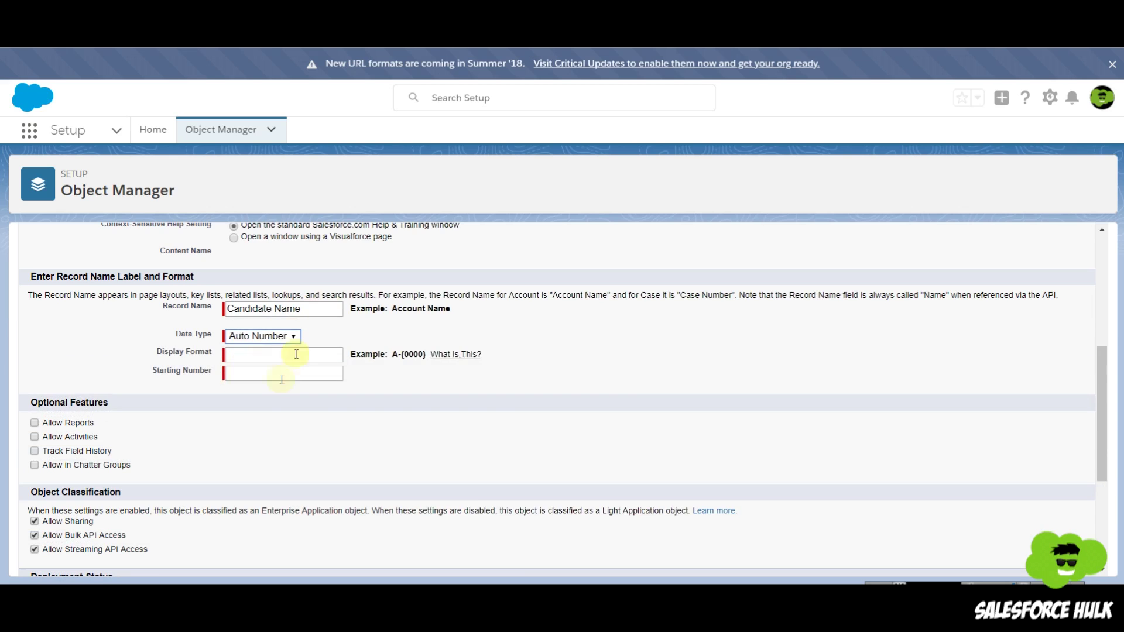
{"action": "left_click_drag", "start_coordinate": [328, 308], "coordinate": [273, 305]}
{"action": "key", "text": "BackSpace"}
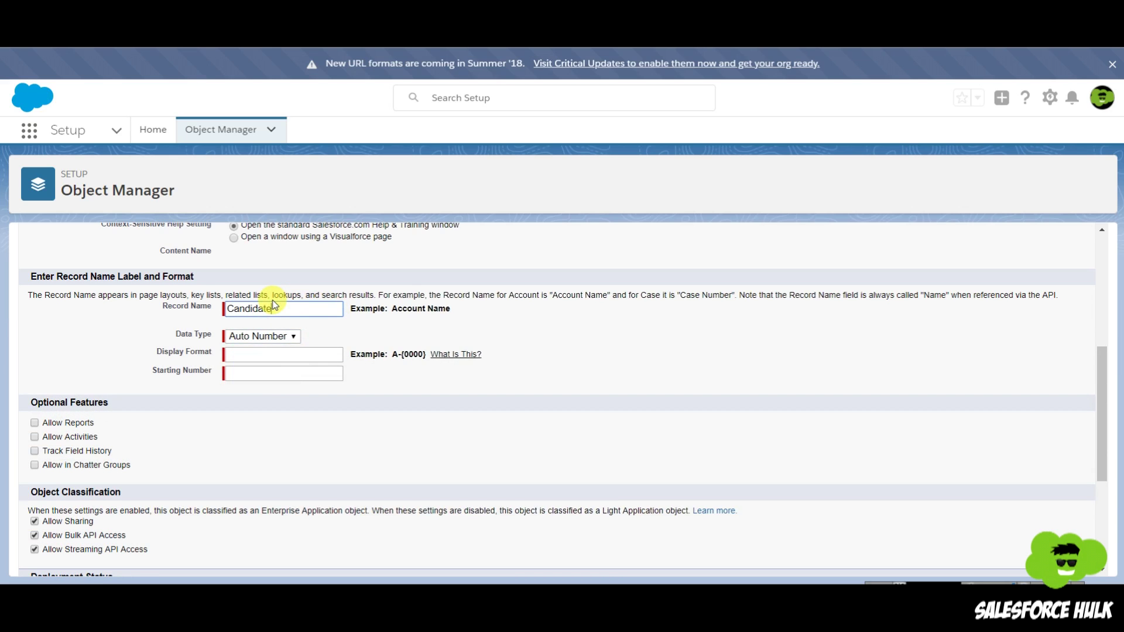
{"action": "type", "text": "ID"}
Step: Set the auto number's display format to C-{000} and its starting number to 1
{"action": "left_click", "coordinate": [285, 356]}
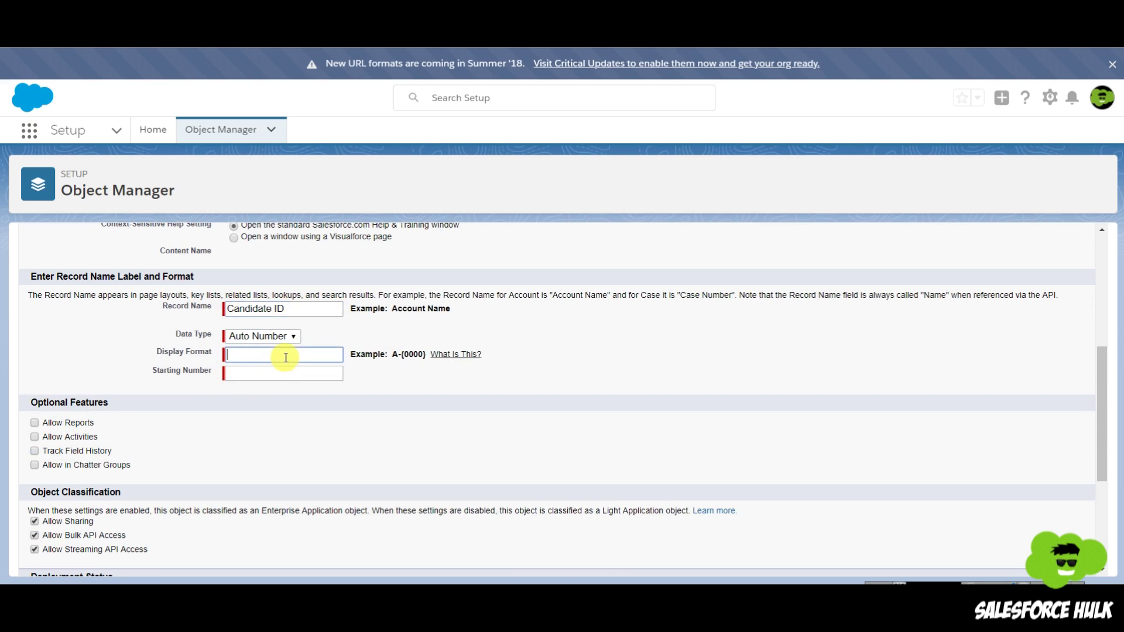
{"action": "type", "text": "C-{000}"}
{"action": "key", "text": "Tab"}
{"action": "type", "text": "1"}
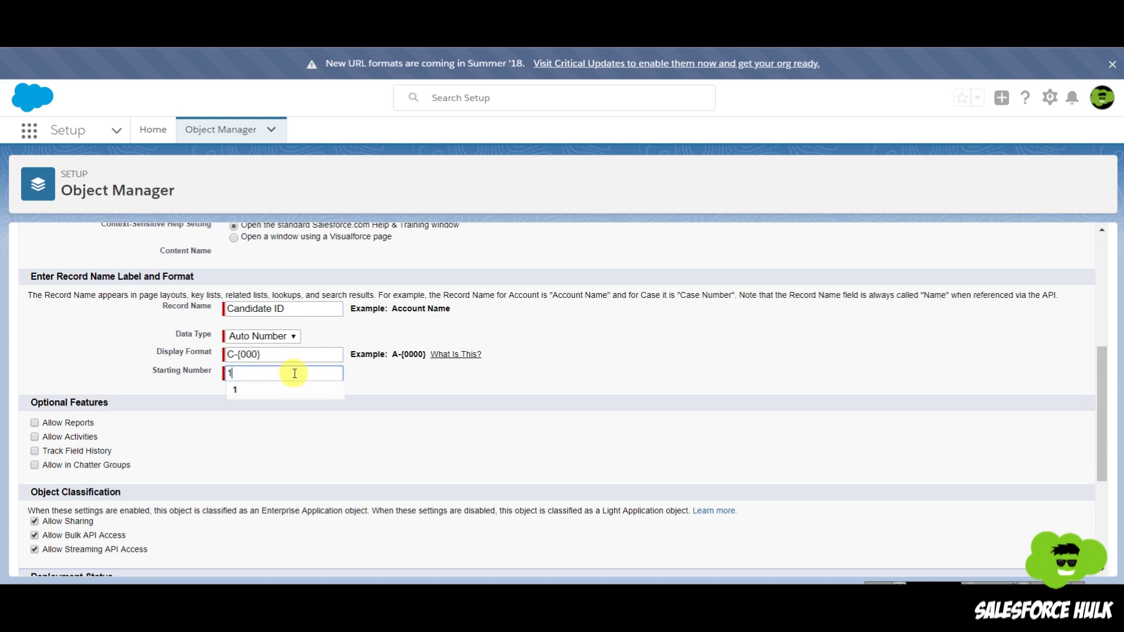
{"action": "left_click", "coordinate": [405, 412]}
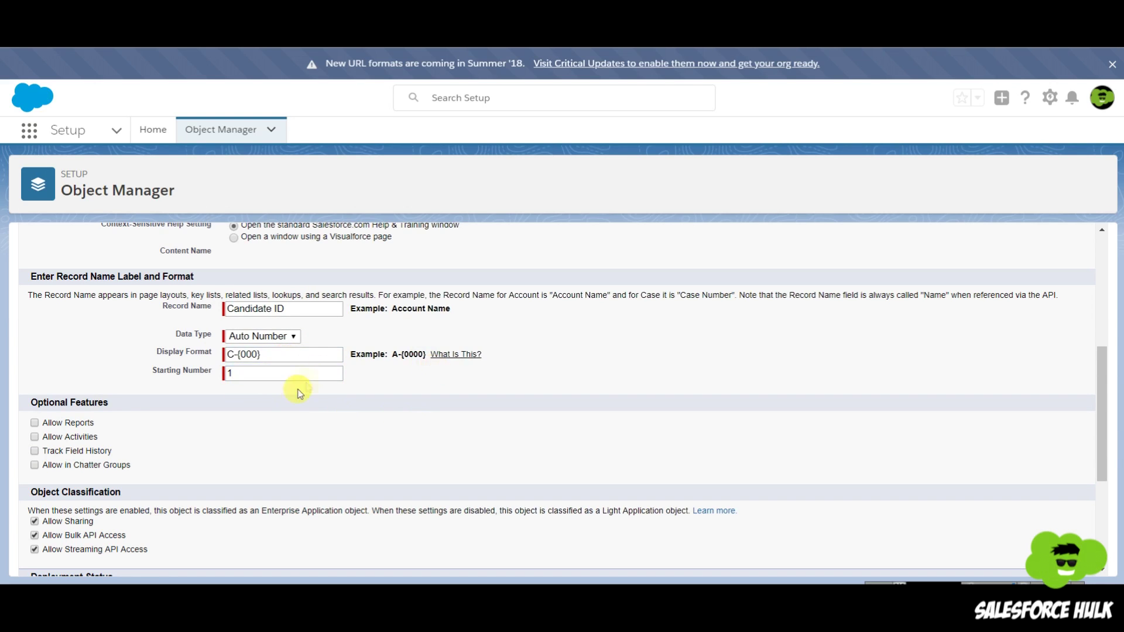
{"action": "left_click", "coordinate": [229, 356]}
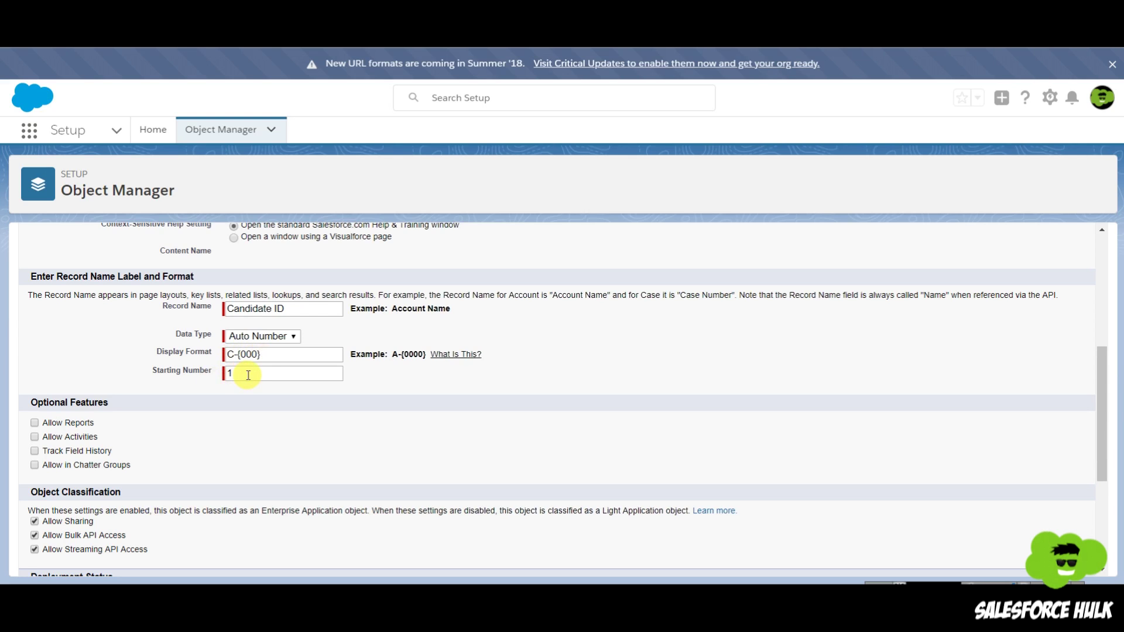
Step: Enable the optional features Allow Reports, Allow Activities, Track Field History and Allow in Chatter Groups
{"action": "left_click", "coordinate": [75, 423]}
{"action": "left_click", "coordinate": [76, 437]}
{"action": "left_click", "coordinate": [77, 452]}
{"action": "left_click", "coordinate": [82, 465]}
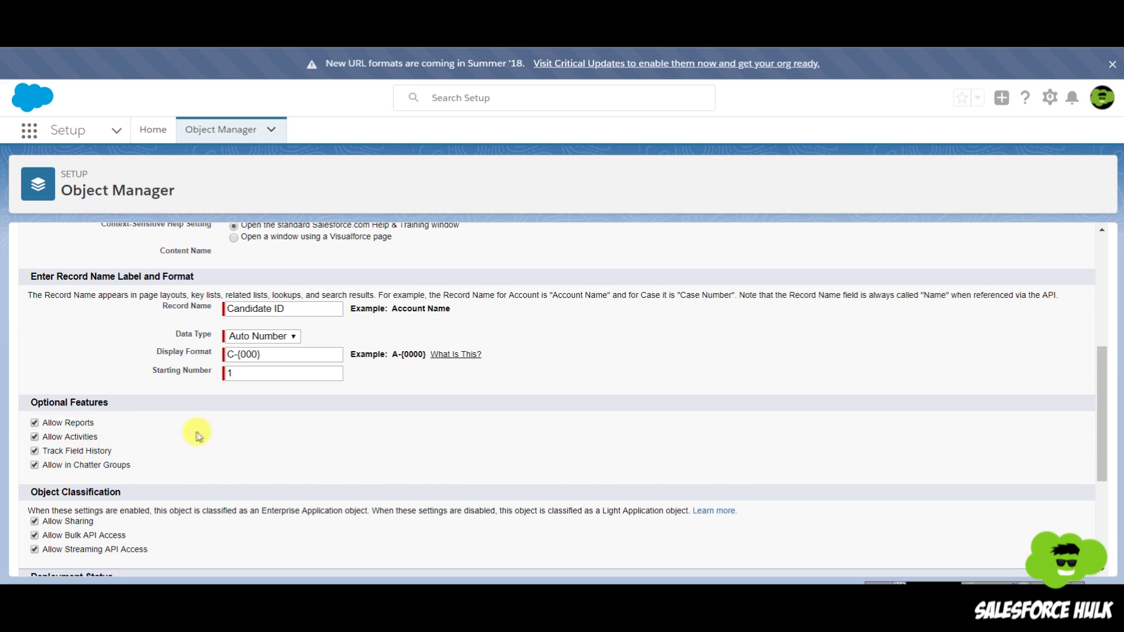
Step: Enable Allow Search, the Notes and Attachments related list and the New Custom Tab Wizard launch, and save the Candidate object
{"action": "scroll", "coordinate": [196, 434], "scroll_direction": "down", "scroll_amount": 3}
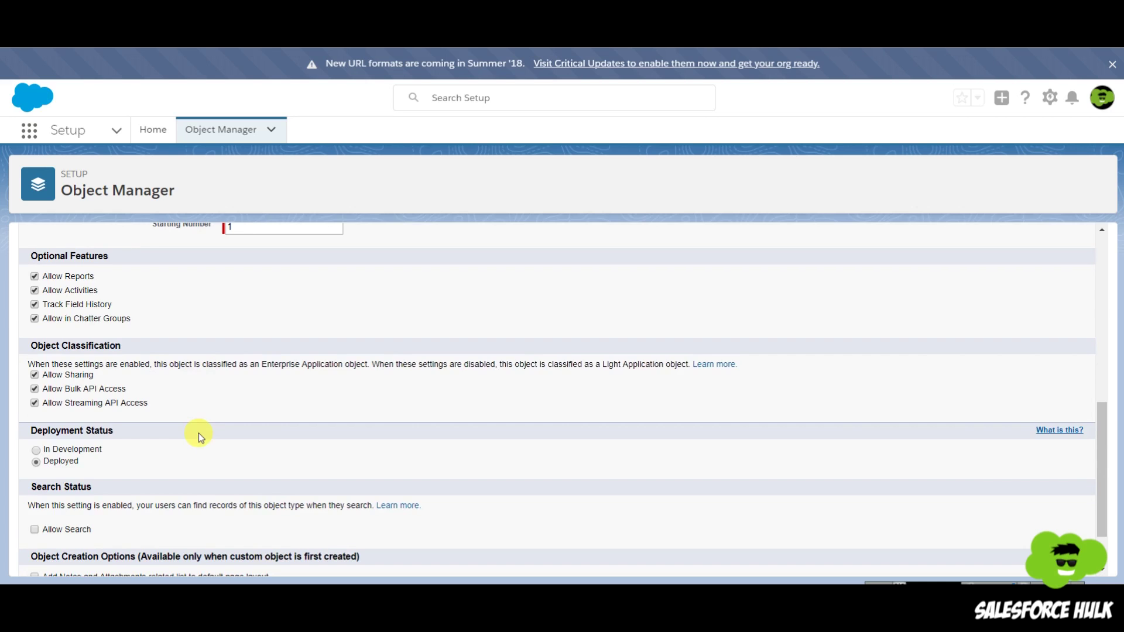
{"action": "scroll", "coordinate": [199, 434], "scroll_direction": "down", "scroll_amount": 1}
{"action": "scroll", "coordinate": [114, 260], "scroll_direction": "up", "scroll_amount": 1}
{"action": "scroll", "coordinate": [114, 262], "scroll_direction": "down", "scroll_amount": 1}
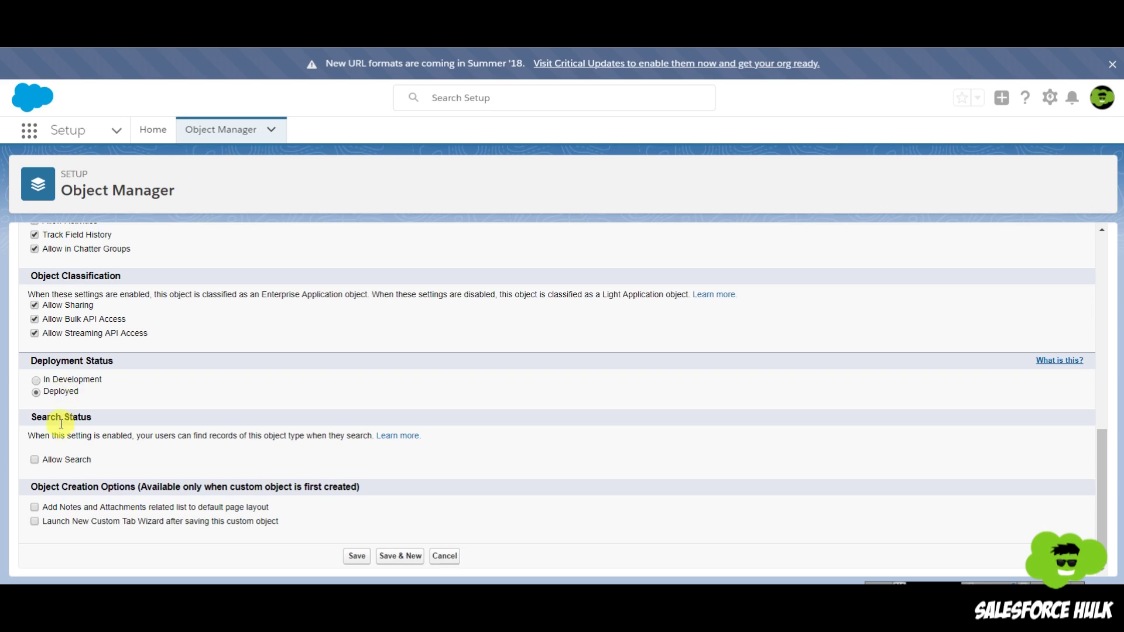
{"action": "left_click", "coordinate": [66, 461]}
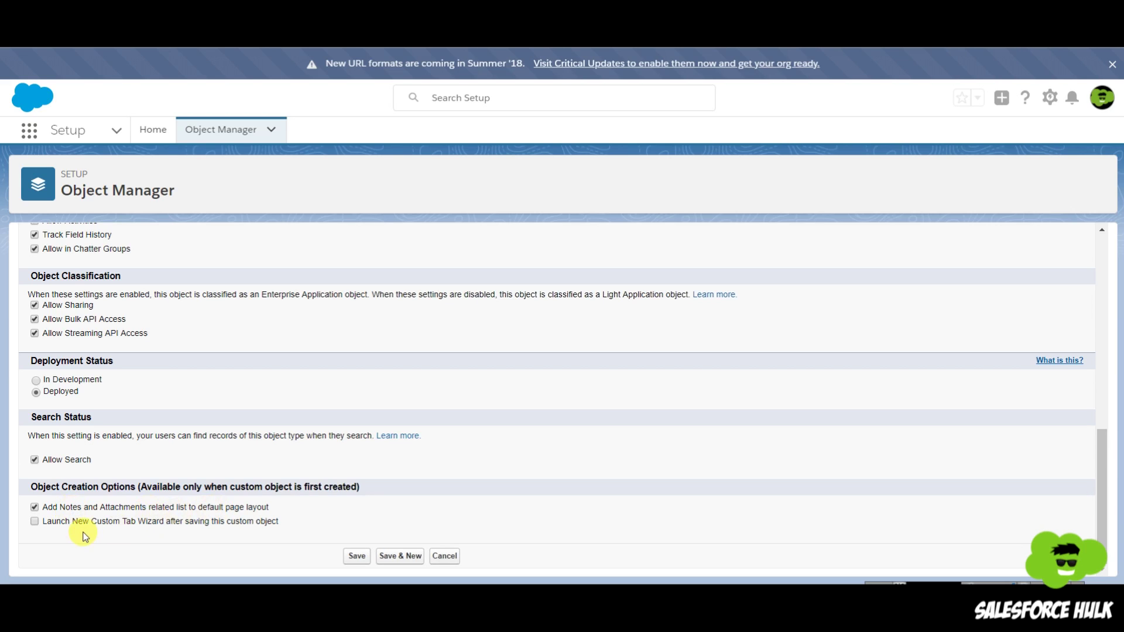
{"action": "left_click", "coordinate": [82, 523]}
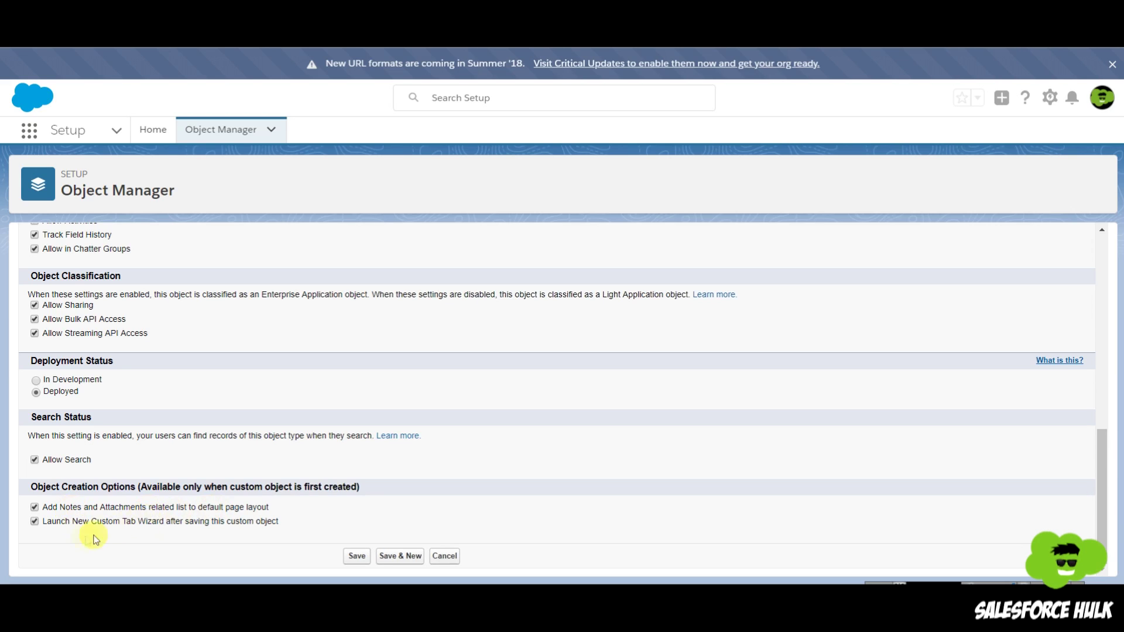
{"action": "left_click", "coordinate": [368, 556]}
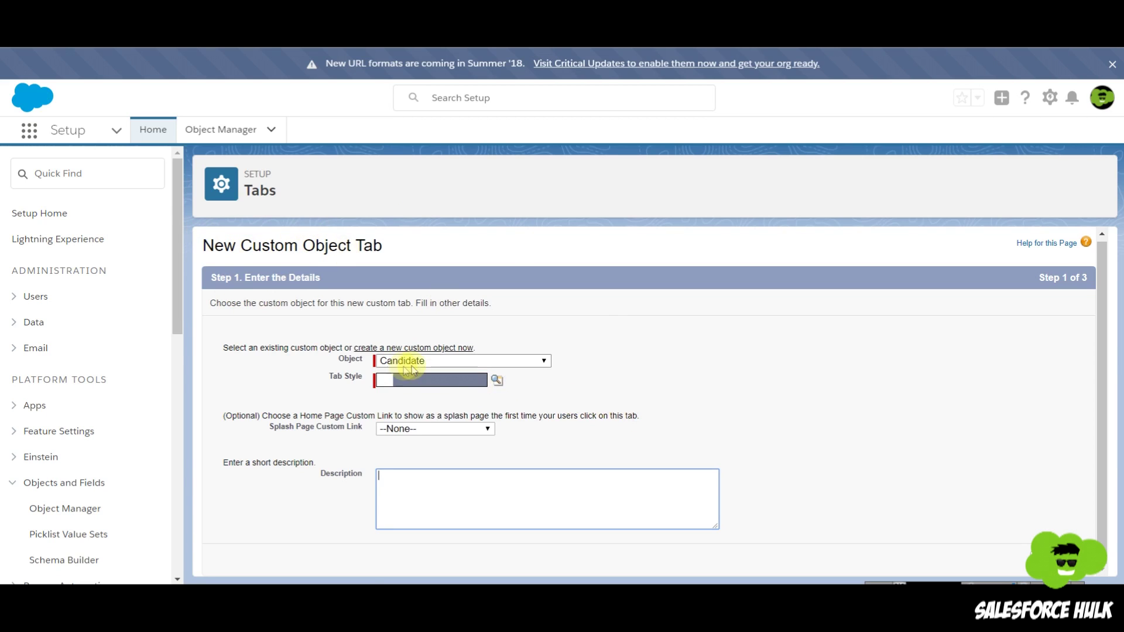
Step: Set the Candidate tab's style to Bottle and continue to the profile visibility settings
{"action": "left_click", "coordinate": [466, 381]}
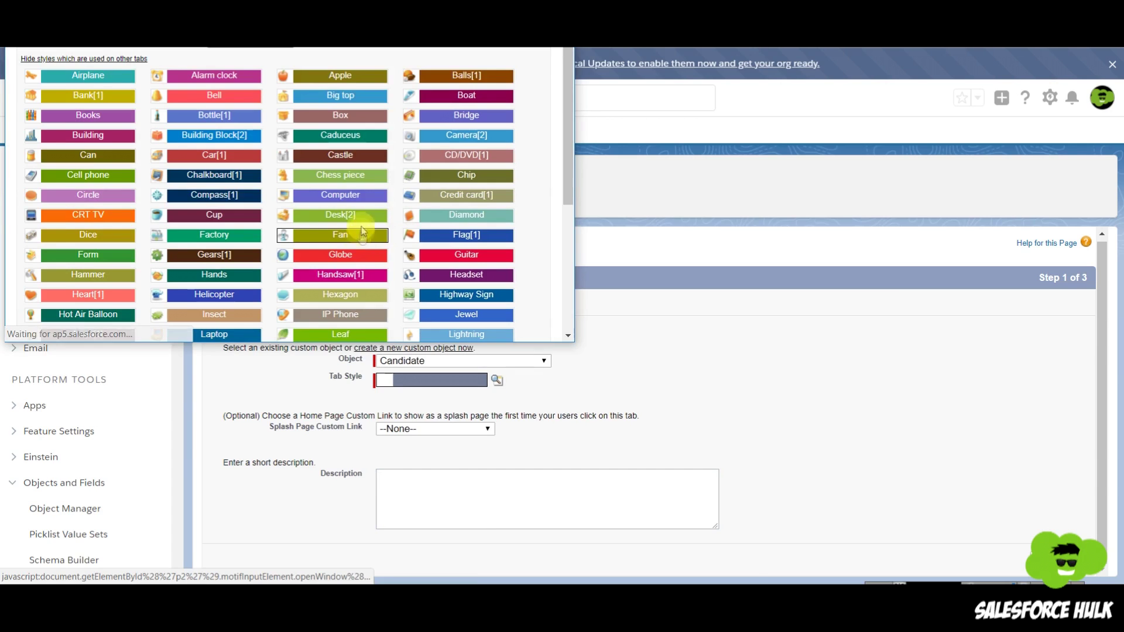
{"action": "left_click", "coordinate": [204, 114]}
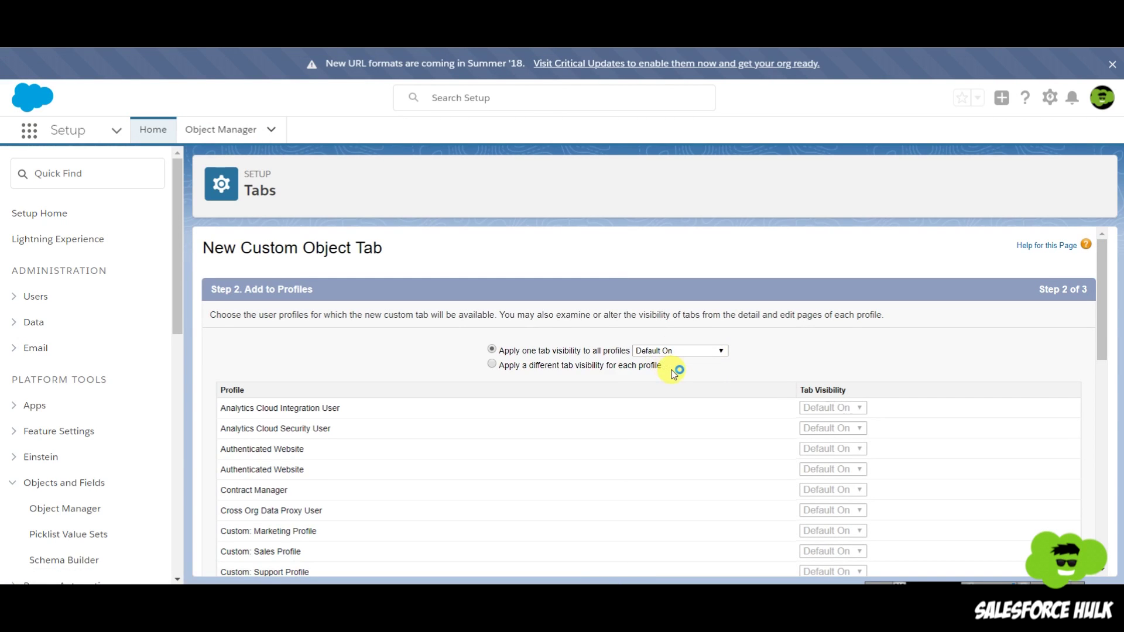
Step: Review the single tab visibility options offered for all profiles, keeping Default On selected
{"action": "scroll", "coordinate": [674, 370], "scroll_direction": "down", "scroll_amount": 1}
{"action": "scroll", "coordinate": [676, 369], "scroll_direction": "up", "scroll_amount": 1}
{"action": "left_click", "coordinate": [678, 351]}
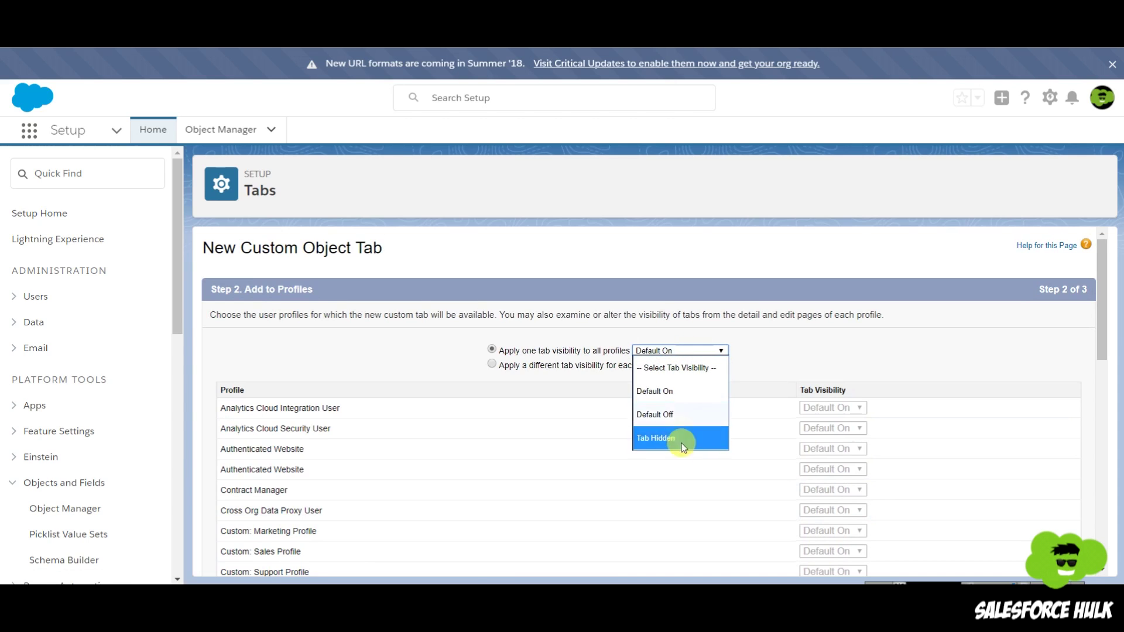
{"action": "left_click", "coordinate": [677, 393]}
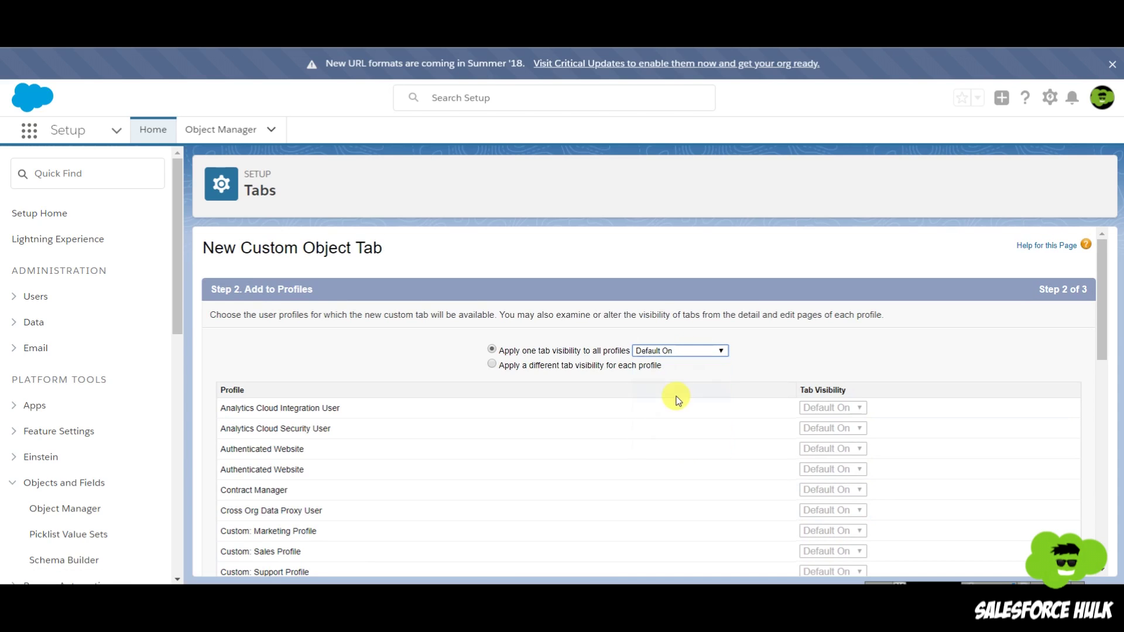
{"action": "left_click", "coordinate": [720, 350]}
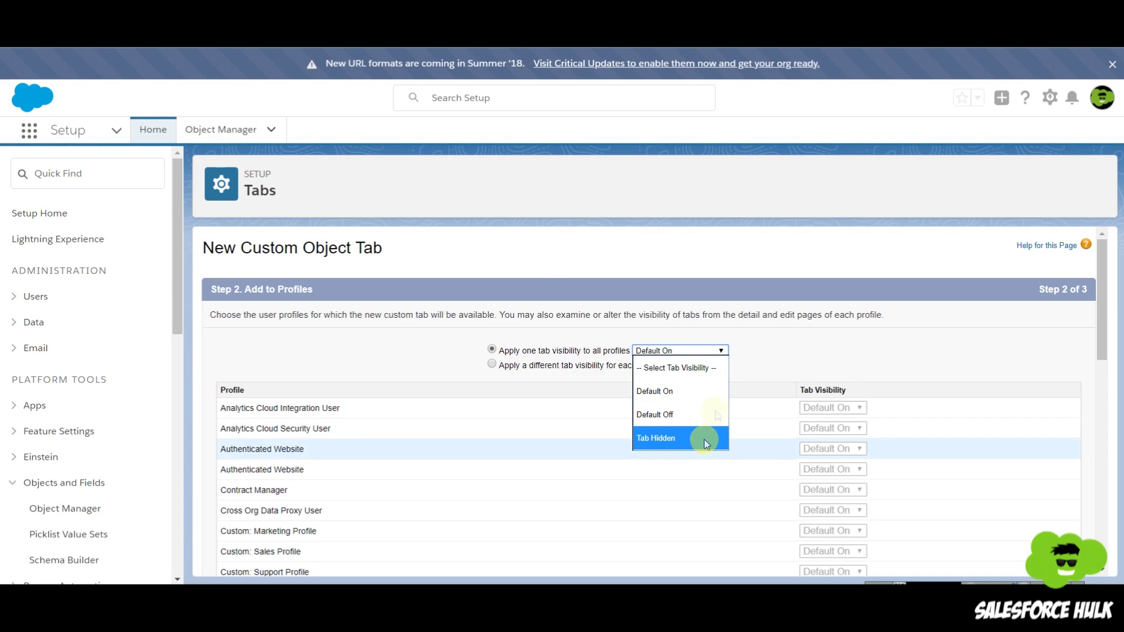
{"action": "left_click", "coordinate": [745, 359]}
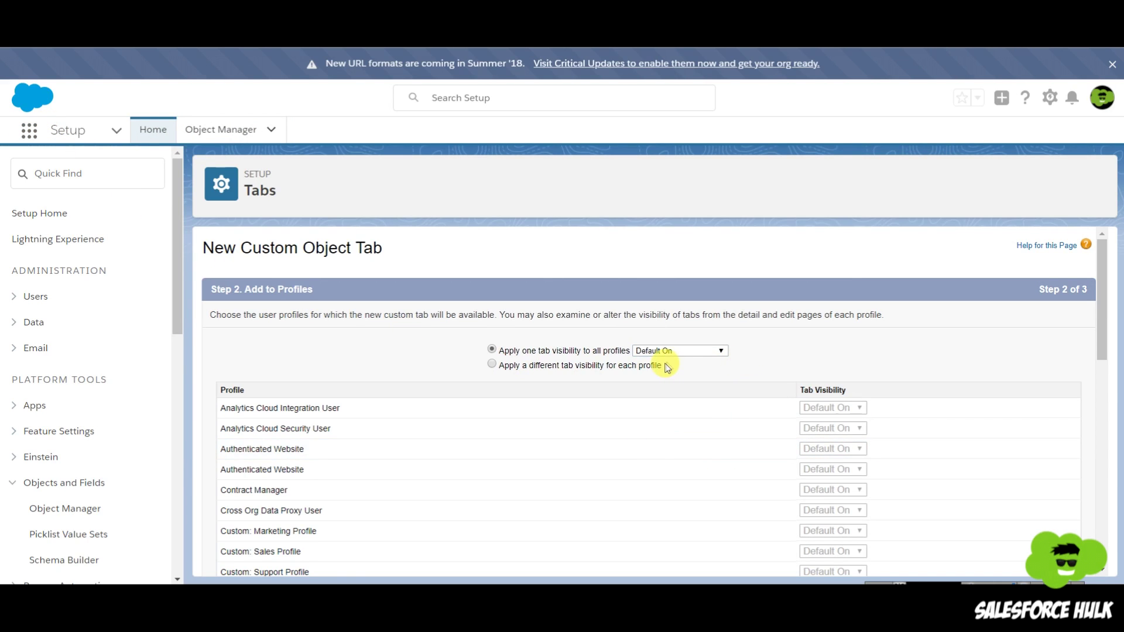
Step: Try per-profile tab visibility, with Tab Hidden for Analytics Cloud Integration User and Default Off for Contract Manager
{"action": "scroll", "coordinate": [670, 364], "scroll_direction": "down", "scroll_amount": 1}
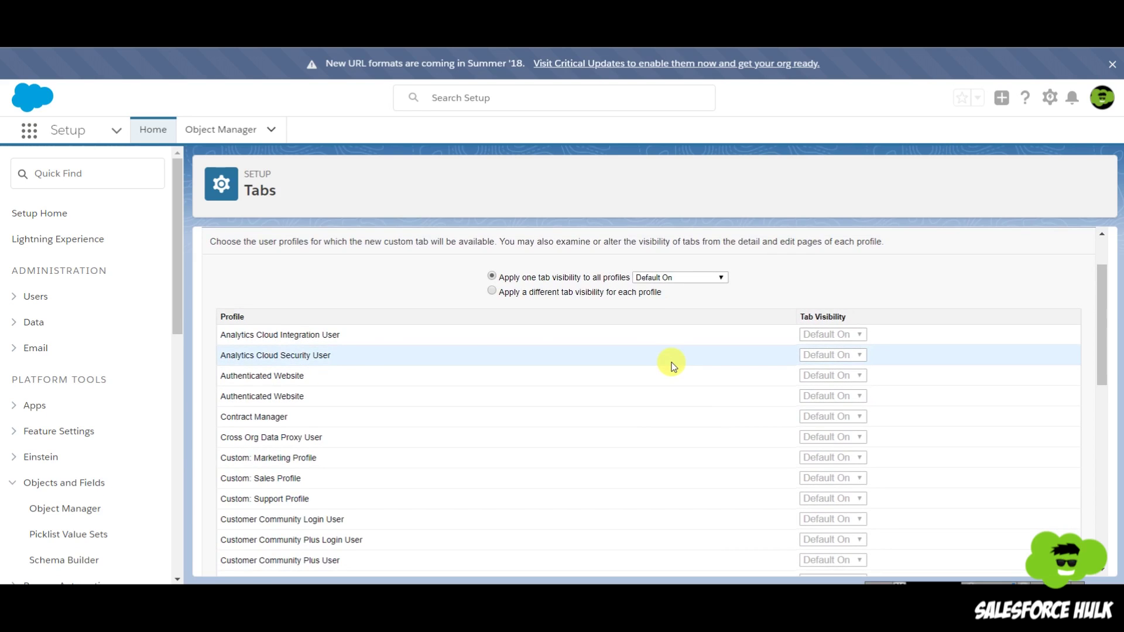
{"action": "left_click", "coordinate": [524, 296]}
{"action": "left_click", "coordinate": [849, 334]}
{"action": "left_click", "coordinate": [839, 375]}
{"action": "left_click", "coordinate": [846, 334]}
{"action": "left_click", "coordinate": [847, 399]}
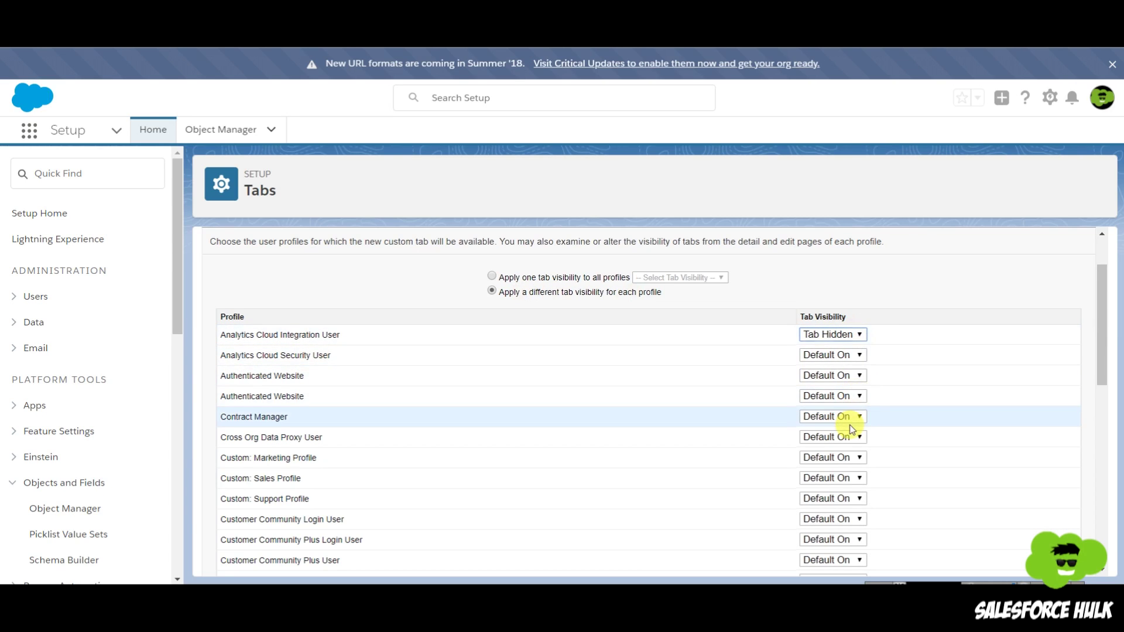
{"action": "left_click", "coordinate": [849, 417]}
{"action": "left_click", "coordinate": [853, 456]}
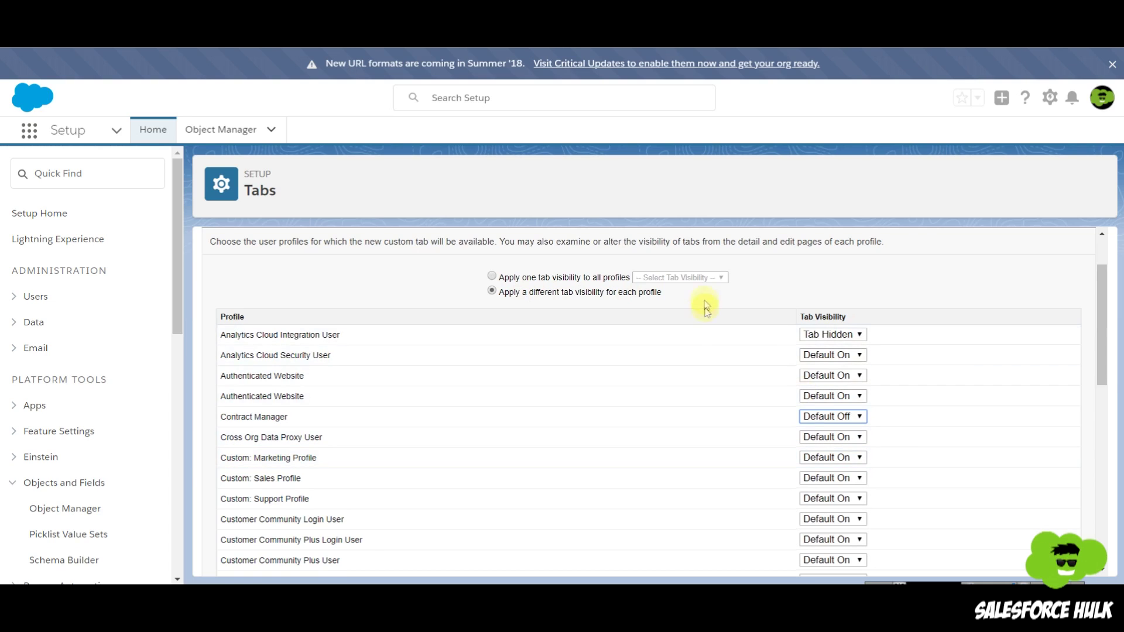
{"action": "scroll", "coordinate": [688, 356], "scroll_direction": "down", "scroll_amount": 10}
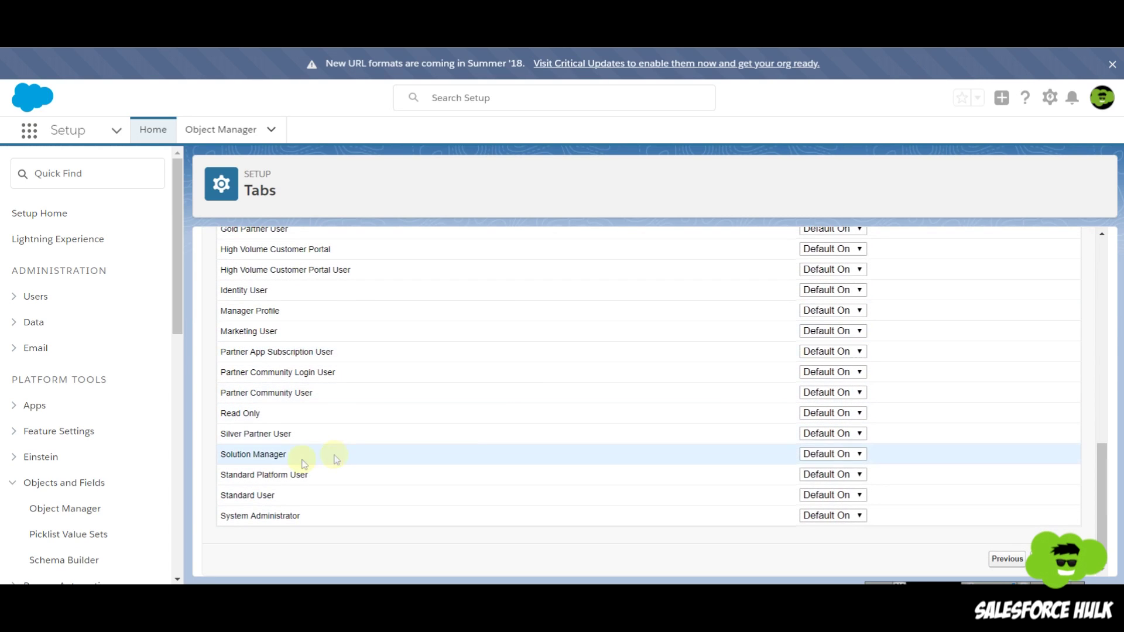
{"action": "scroll", "coordinate": [567, 488], "scroll_direction": "up", "scroll_amount": 10}
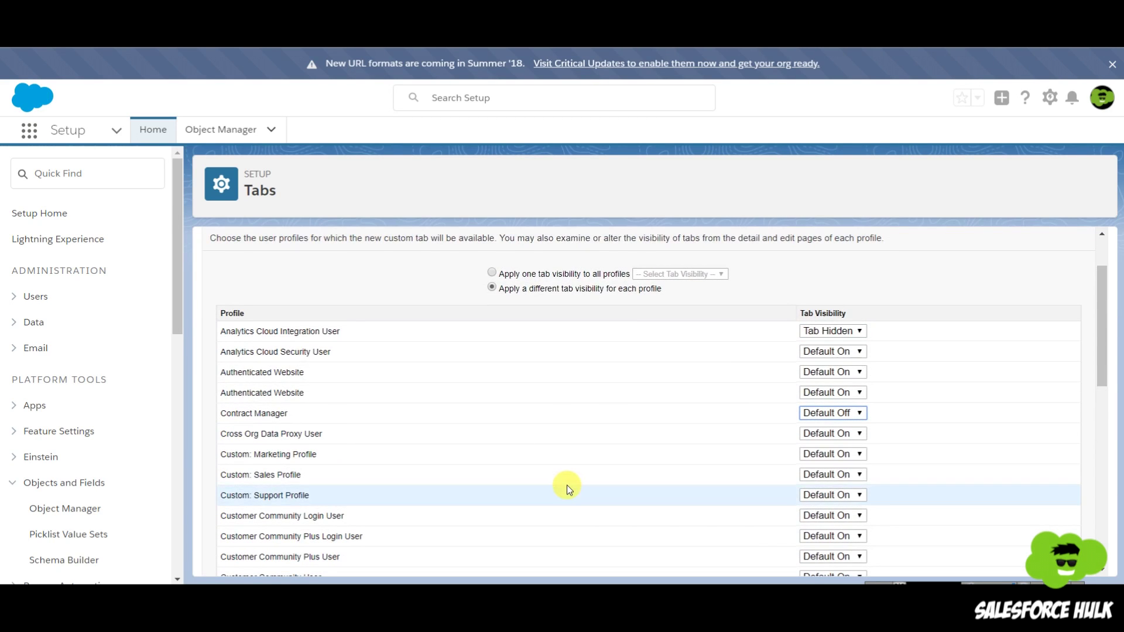
Step: Apply one tab visibility of Default On to all profiles
{"action": "left_click", "coordinate": [564, 275]}
{"action": "left_click", "coordinate": [677, 275]}
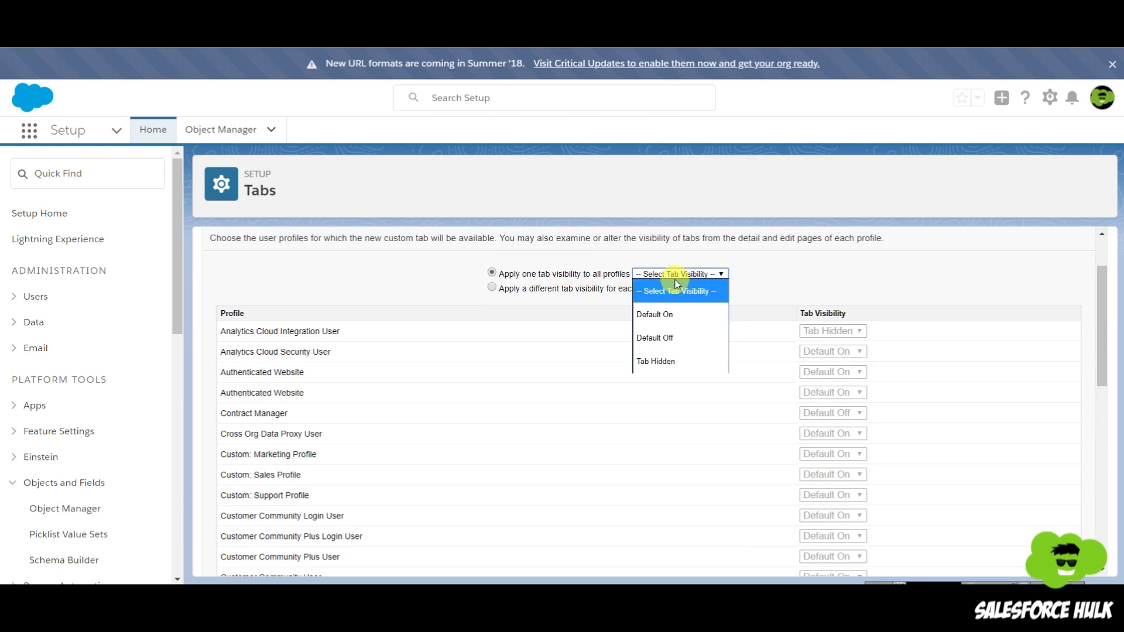
{"action": "left_click", "coordinate": [684, 318]}
{"action": "scroll", "coordinate": [937, 351], "scroll_direction": "down", "scroll_amount": 10}
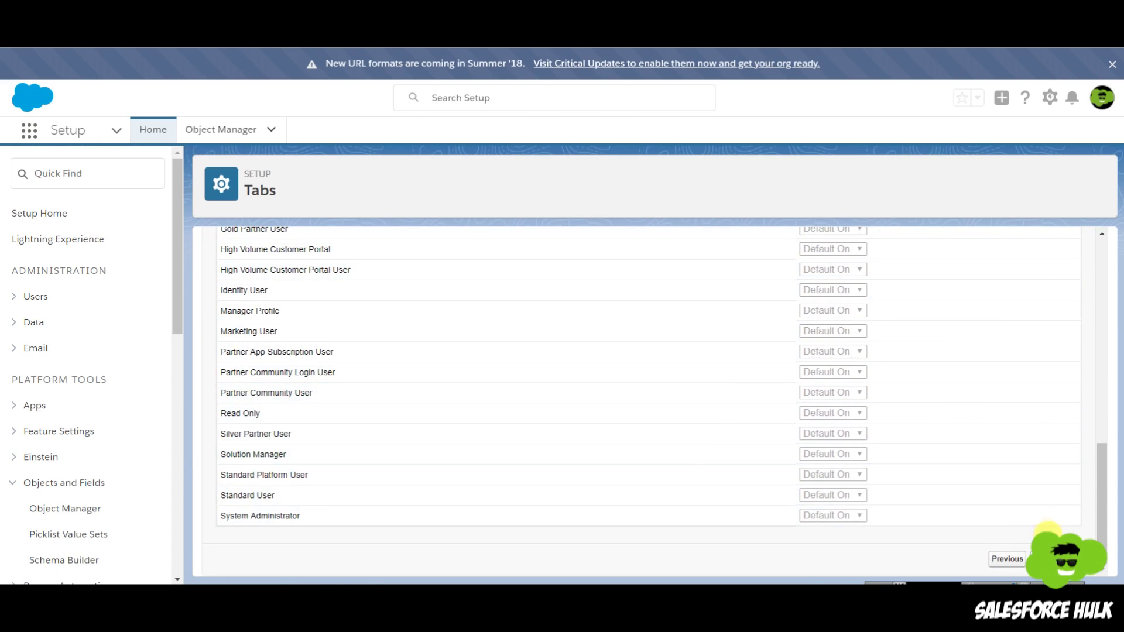
Step: Continue to the custom app assignment, include the Candidates tab in the Sales app, and save the tab
{"action": "left_click", "coordinate": [1047, 556]}
{"action": "left_click", "coordinate": [989, 310]}
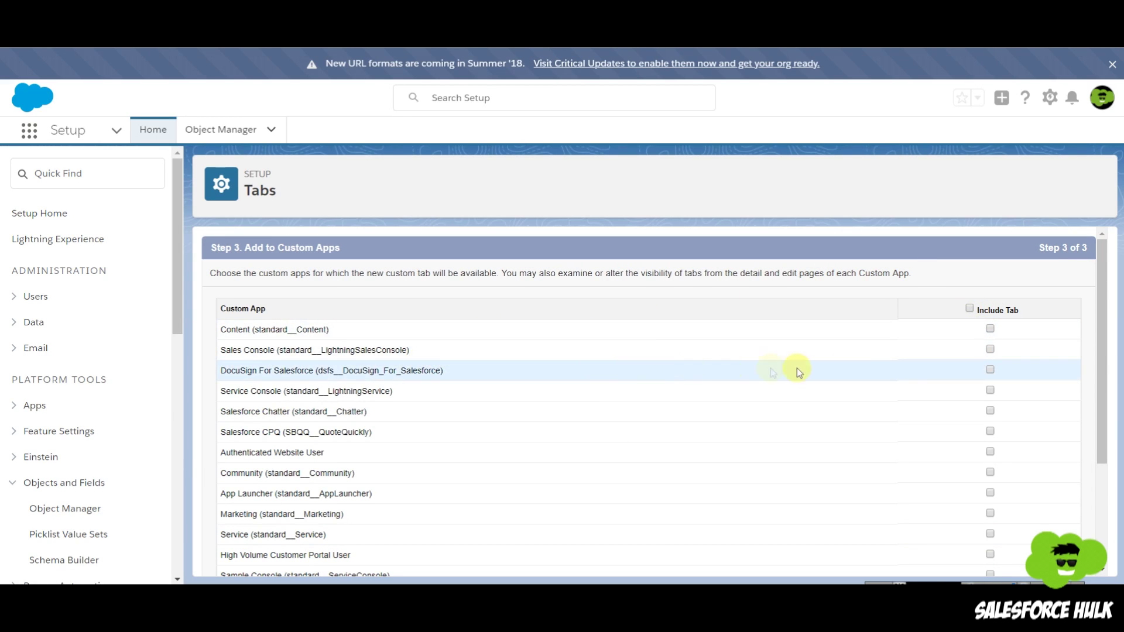
{"action": "left_click", "coordinate": [990, 349]}
{"action": "scroll", "coordinate": [996, 360], "scroll_direction": "down", "scroll_amount": 5}
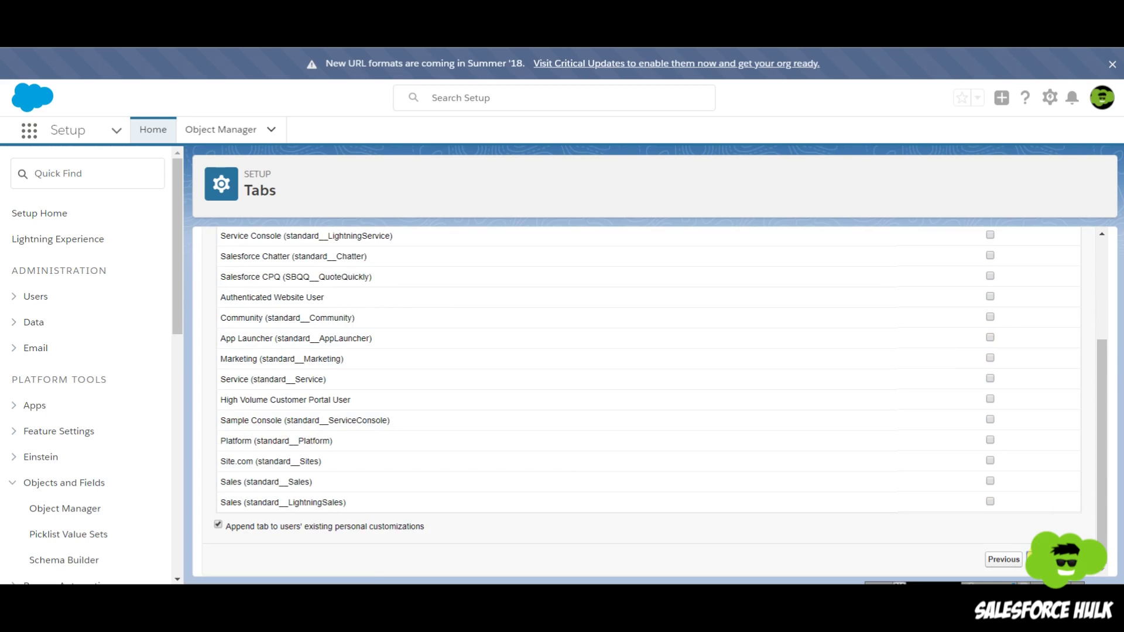
{"action": "left_click", "coordinate": [221, 129]}
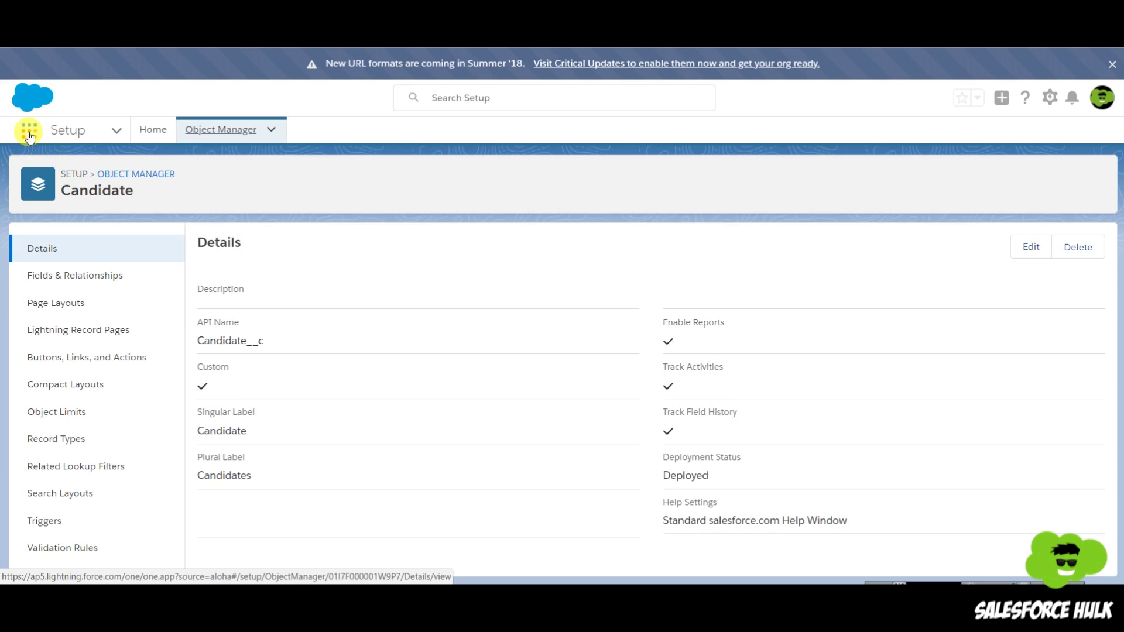
Step: Switch to the Sales app, open Candidates, and save a new auto-numbered candidate record
{"action": "left_click", "coordinate": [28, 133]}
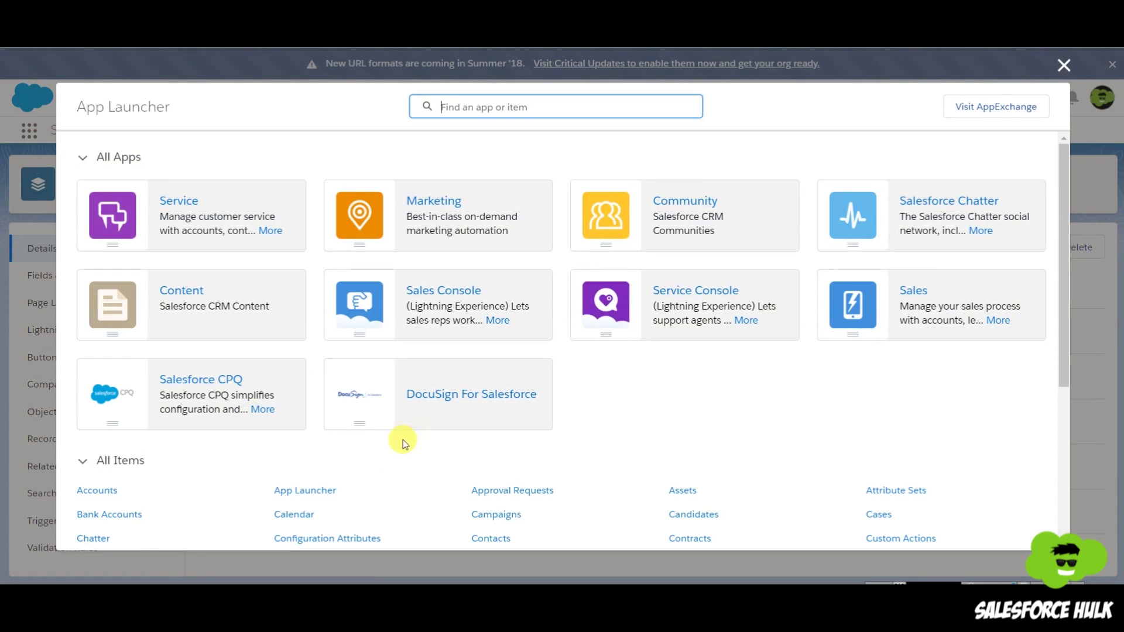
{"action": "left_click", "coordinate": [927, 293]}
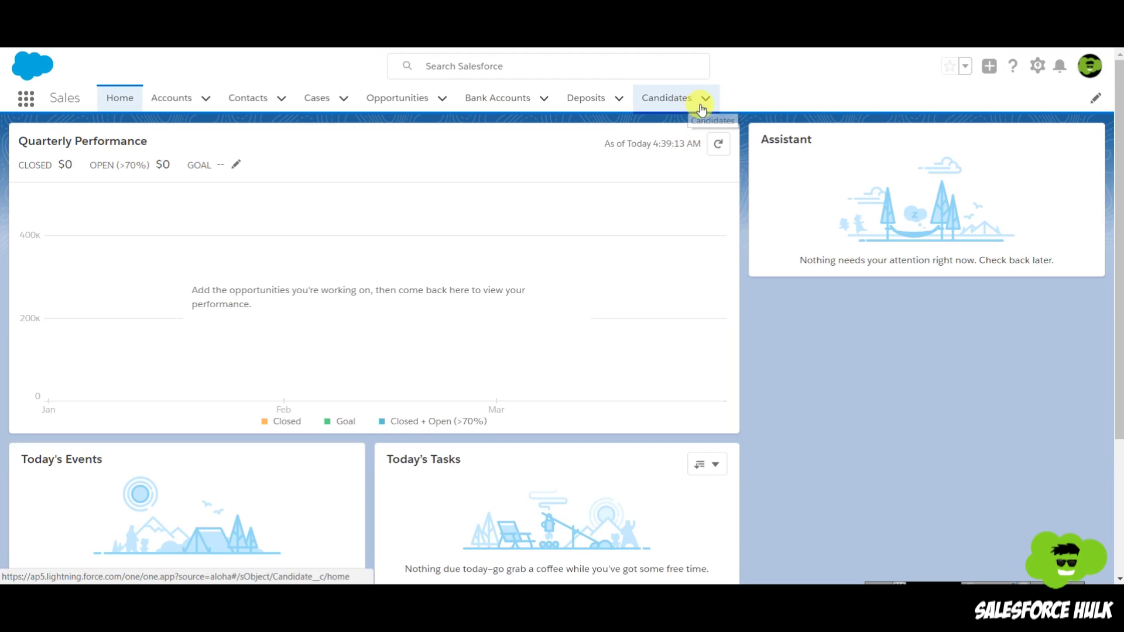
{"action": "left_click", "coordinate": [672, 101]}
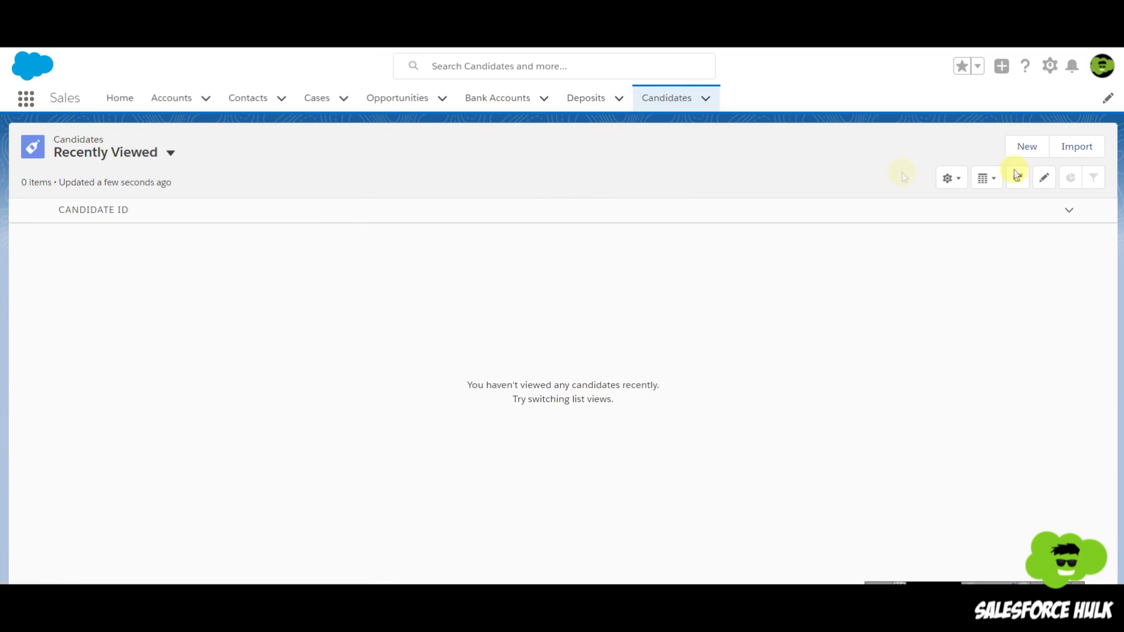
{"action": "left_click", "coordinate": [1029, 150]}
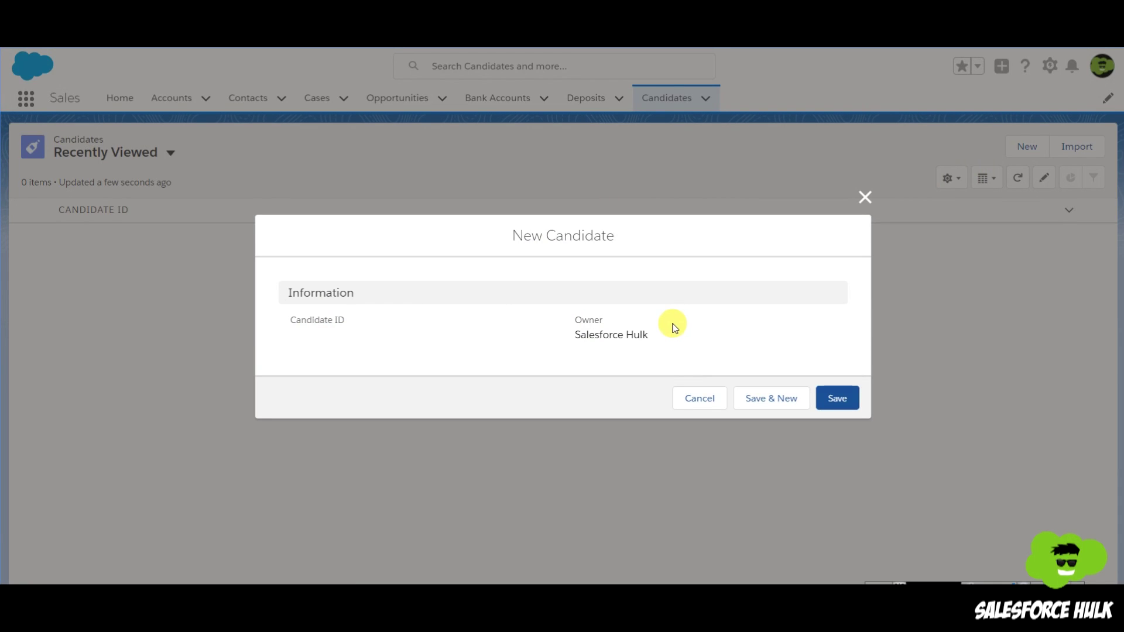
{"action": "left_click", "coordinate": [839, 403]}
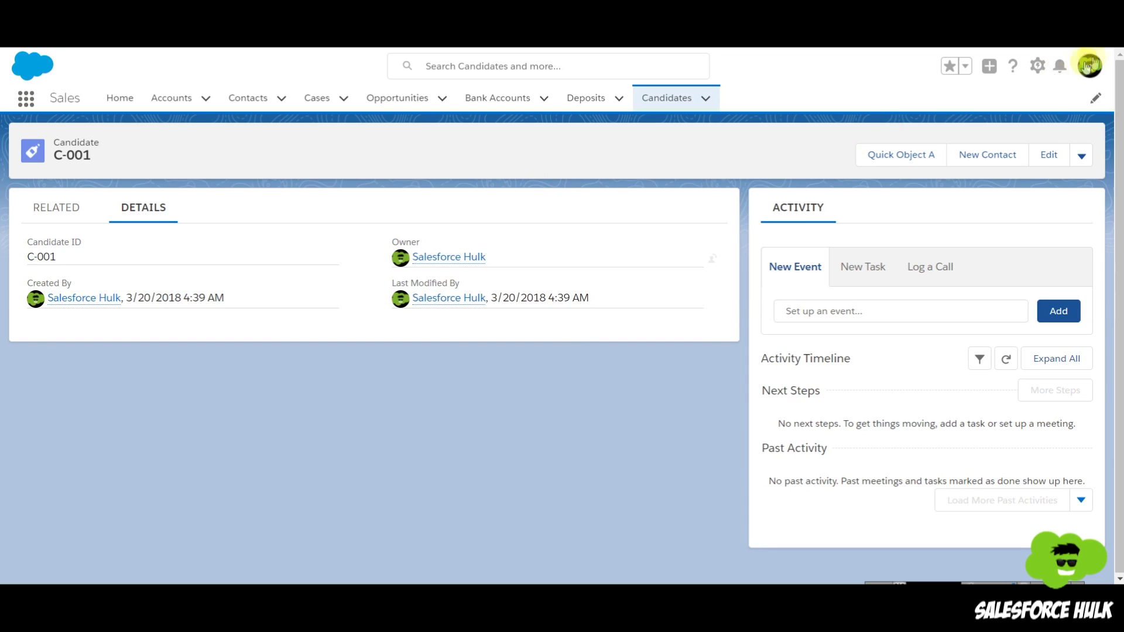
Step: Return to Setup and open the Candidate object's Fields & Relationships in Object Manager
{"action": "left_click", "coordinate": [1037, 65]}
{"action": "left_click", "coordinate": [1004, 104]}
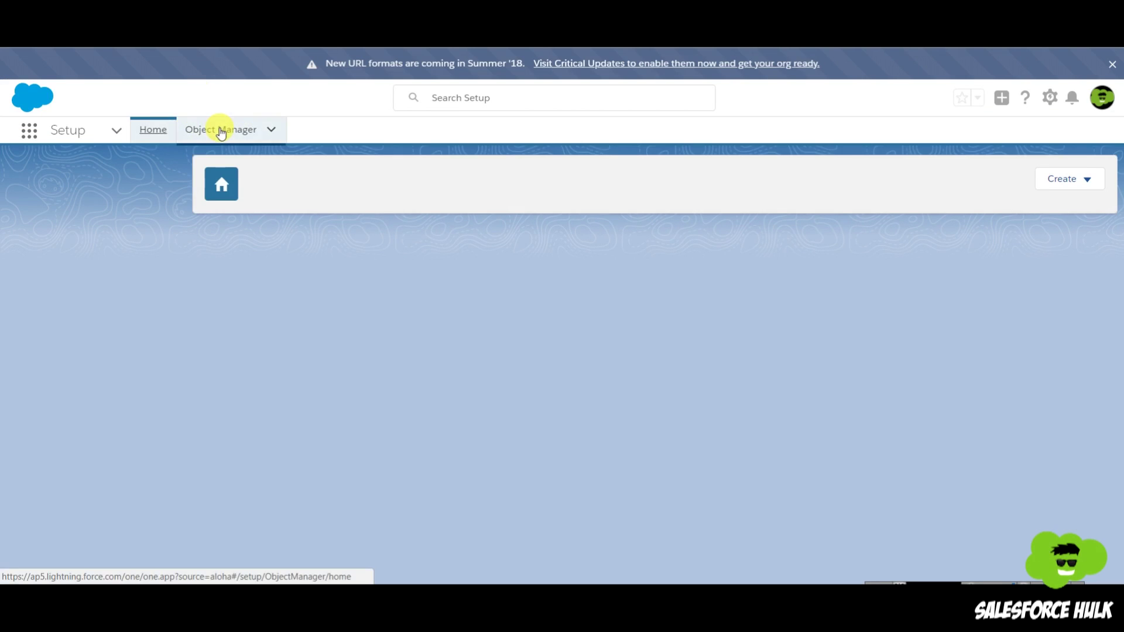
{"action": "left_click", "coordinate": [221, 132]}
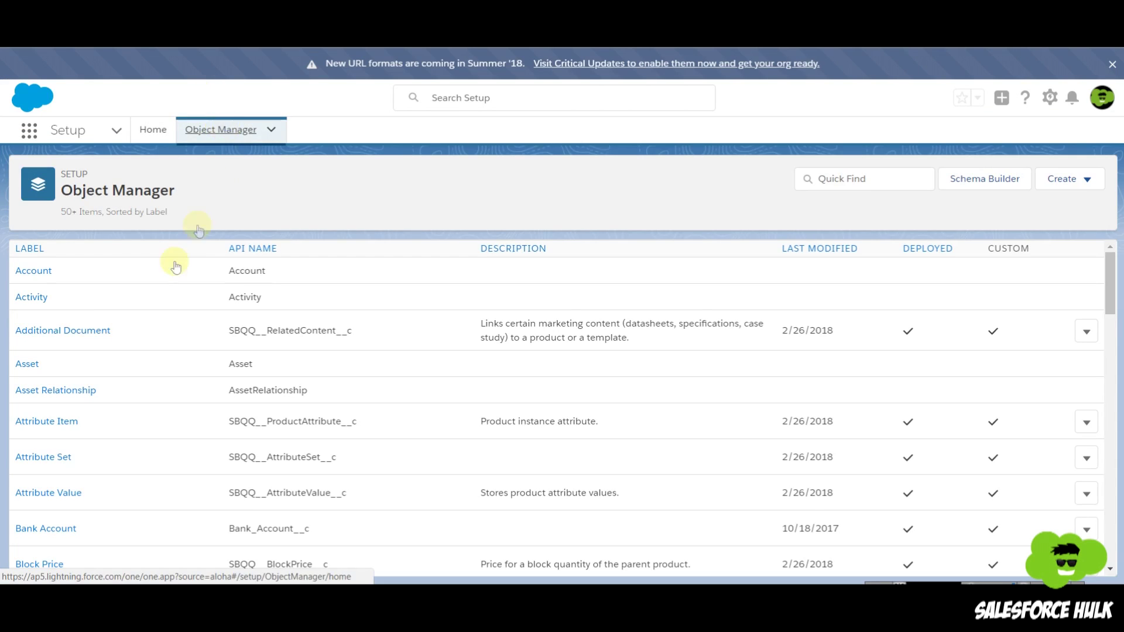
{"action": "scroll", "coordinate": [143, 322], "scroll_direction": "down", "scroll_amount": 4}
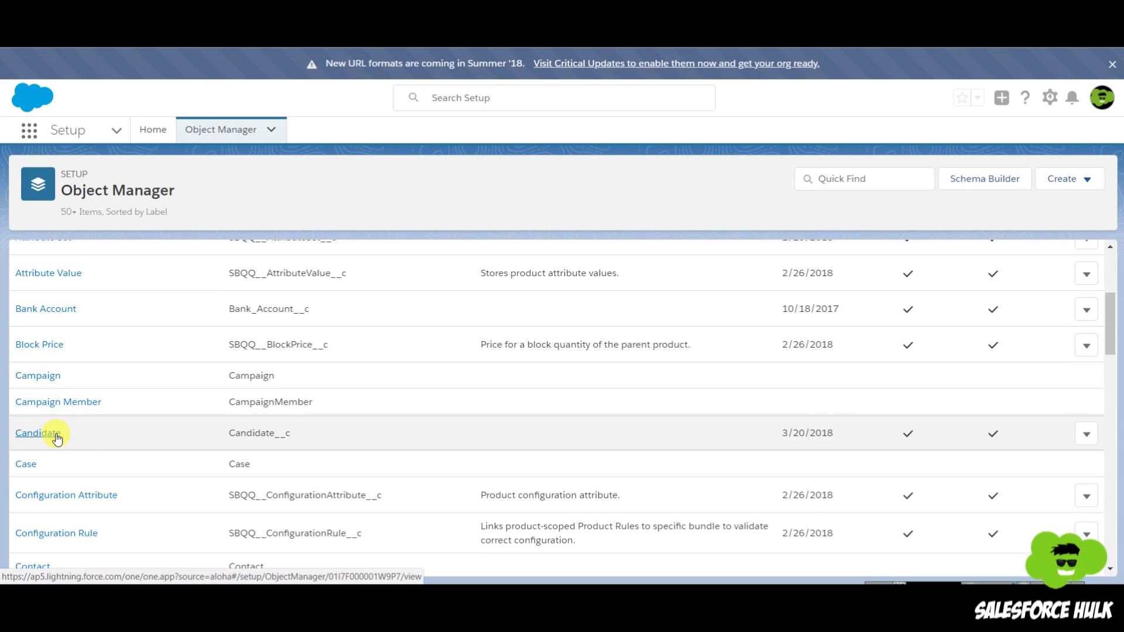
{"action": "left_click", "coordinate": [45, 436]}
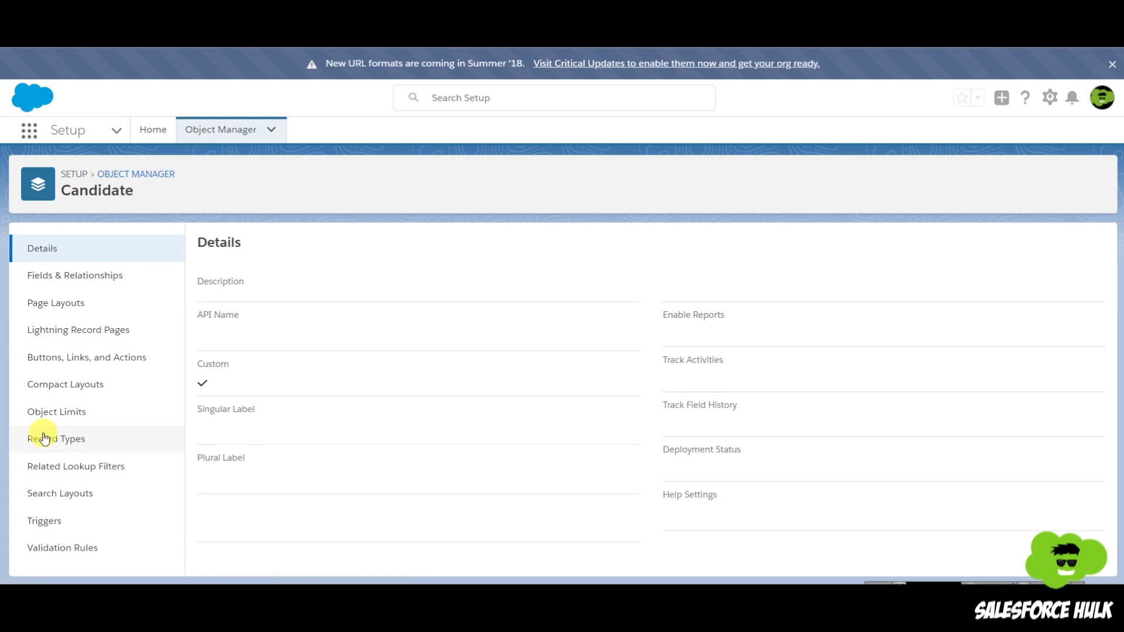
{"action": "left_click", "coordinate": [127, 279]}
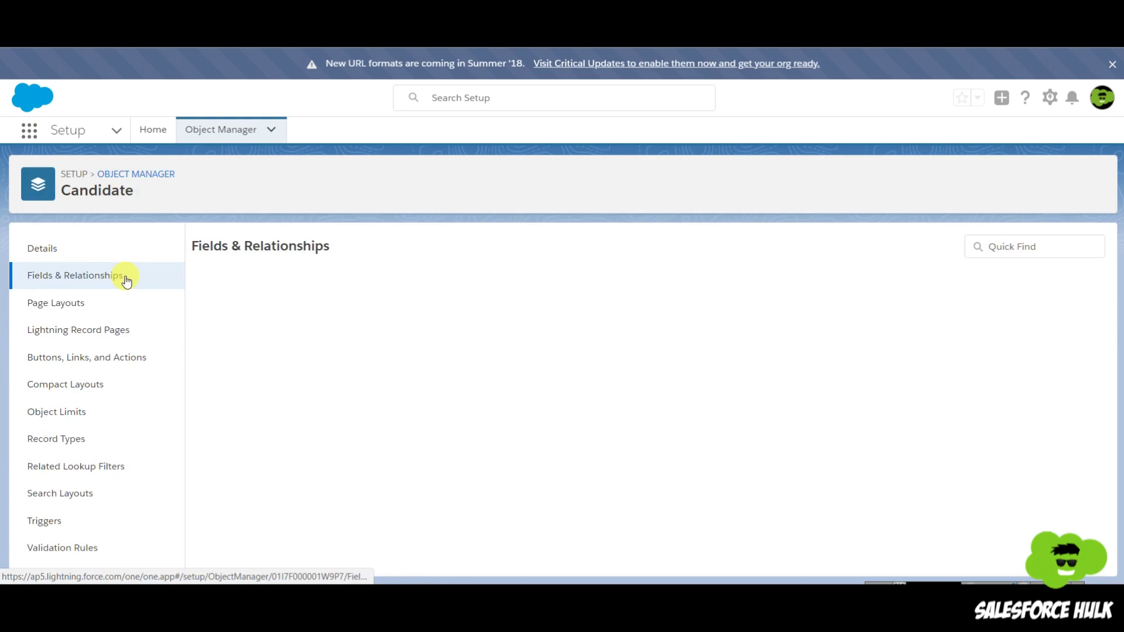
Step: Start a new custom field on the Candidate object with the Text data type and continue to its details
{"action": "left_click", "coordinate": [858, 243]}
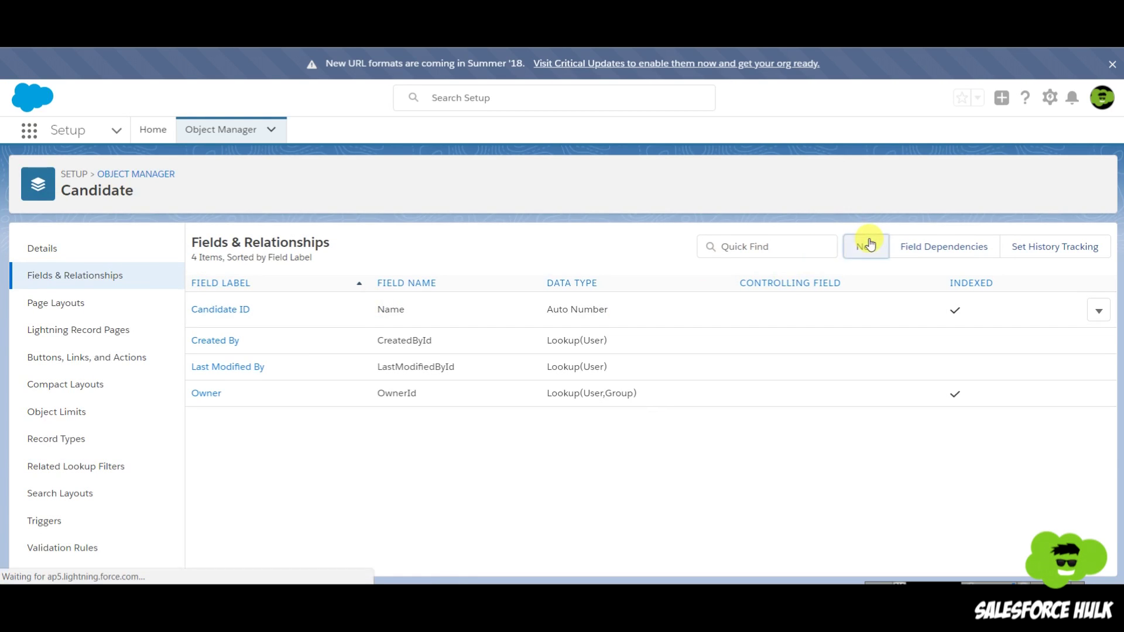
{"action": "scroll", "coordinate": [351, 316], "scroll_direction": "down", "scroll_amount": 3}
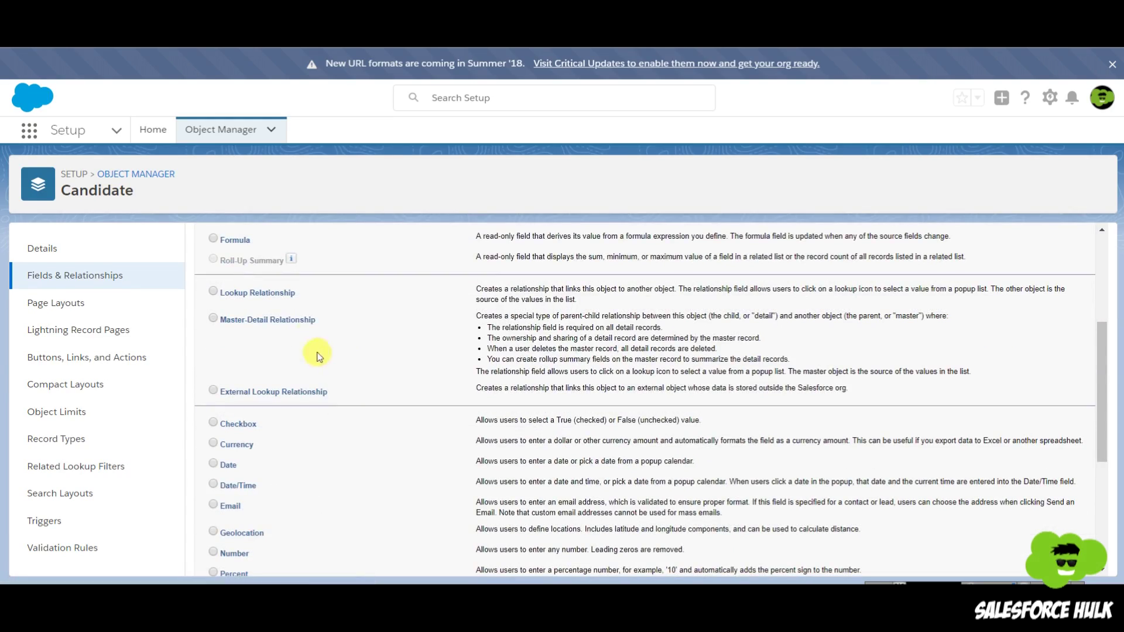
{"action": "scroll", "coordinate": [267, 322], "scroll_direction": "down", "scroll_amount": 3}
{"action": "scroll", "coordinate": [269, 321], "scroll_direction": "down", "scroll_amount": 2}
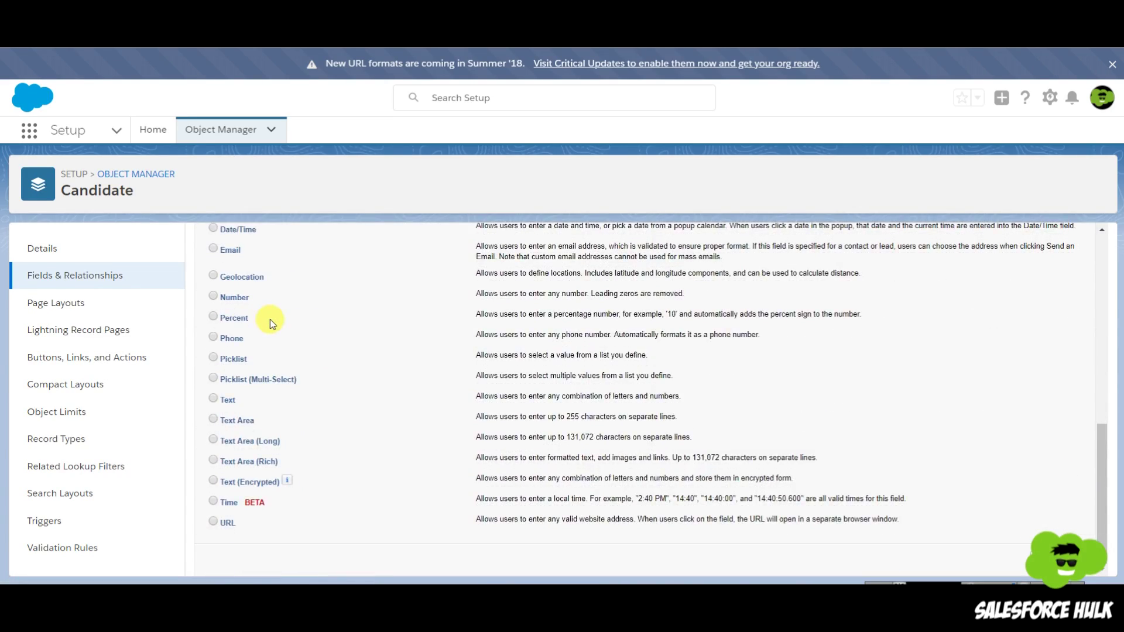
{"action": "left_click", "coordinate": [231, 400]}
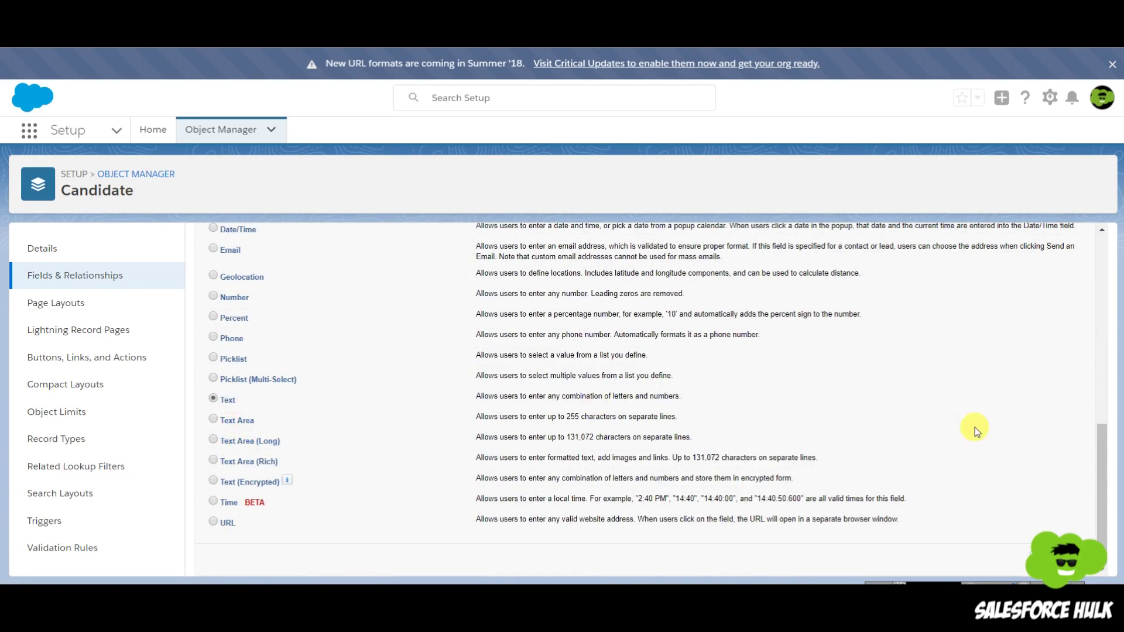
{"action": "left_click", "coordinate": [1041, 556]}
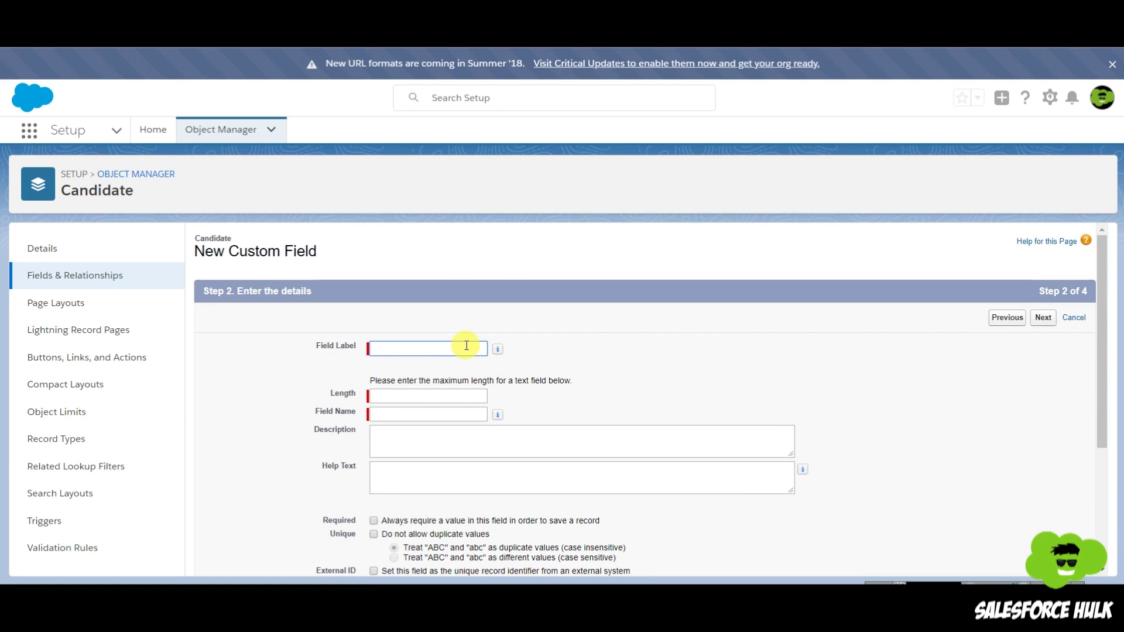
Step: Label the text field Candidate Name, set its length to 50, and make a value always required
{"action": "type", "text": "Candidate Name"}
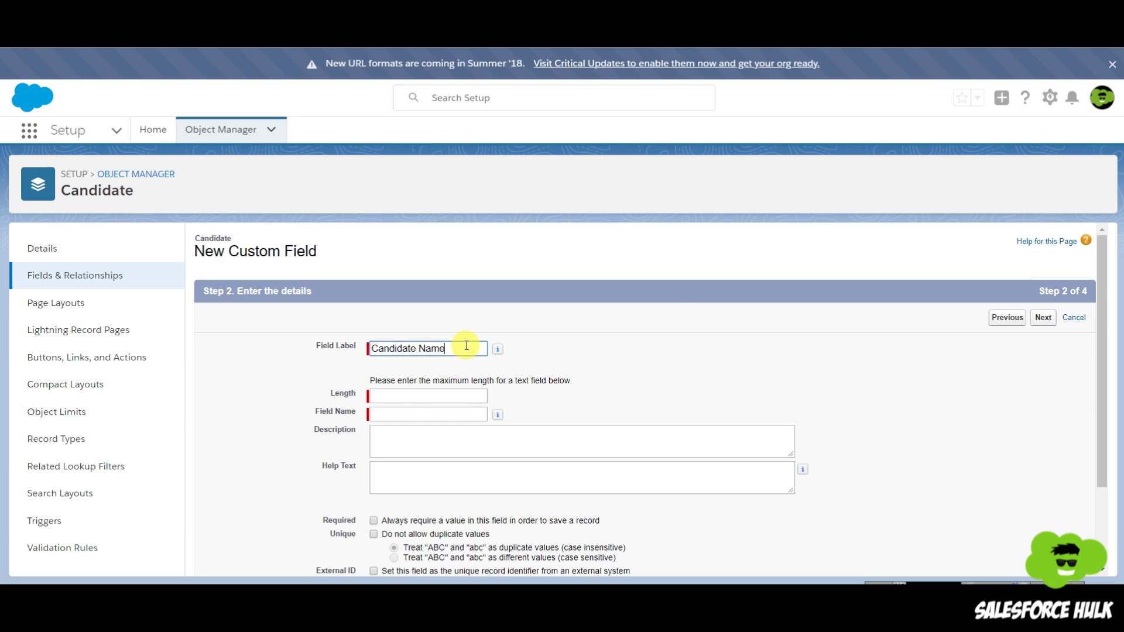
{"action": "key", "text": "Tab"}
{"action": "left_click", "coordinate": [457, 397]}
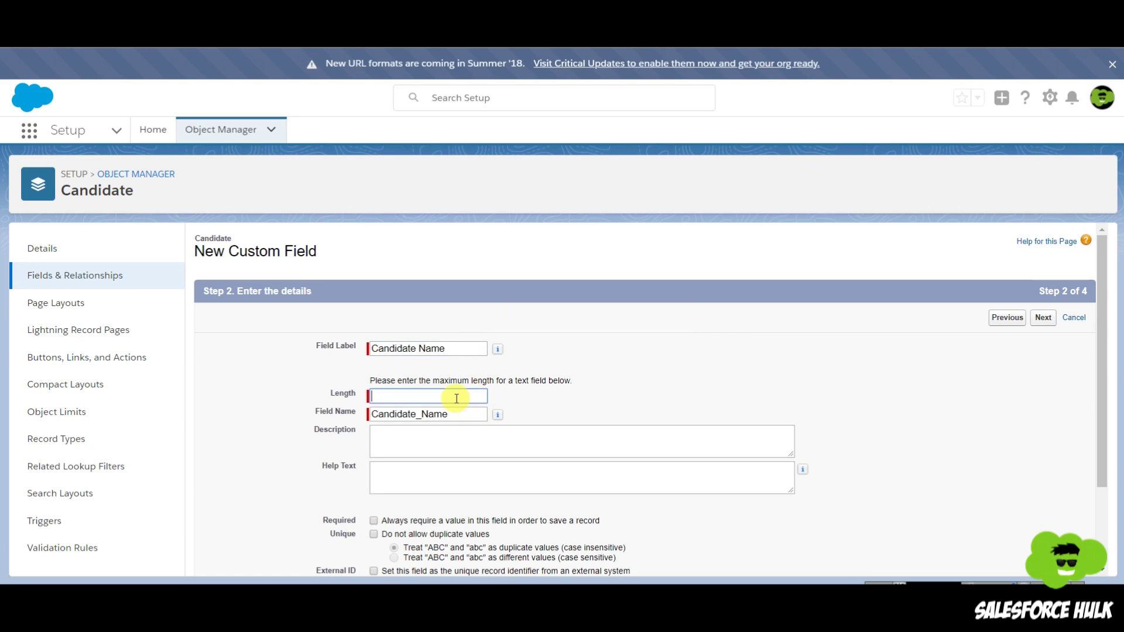
{"action": "type", "text": "50"}
{"action": "left_click", "coordinate": [677, 359]}
{"action": "scroll", "coordinate": [620, 409], "scroll_direction": "down", "scroll_amount": 2}
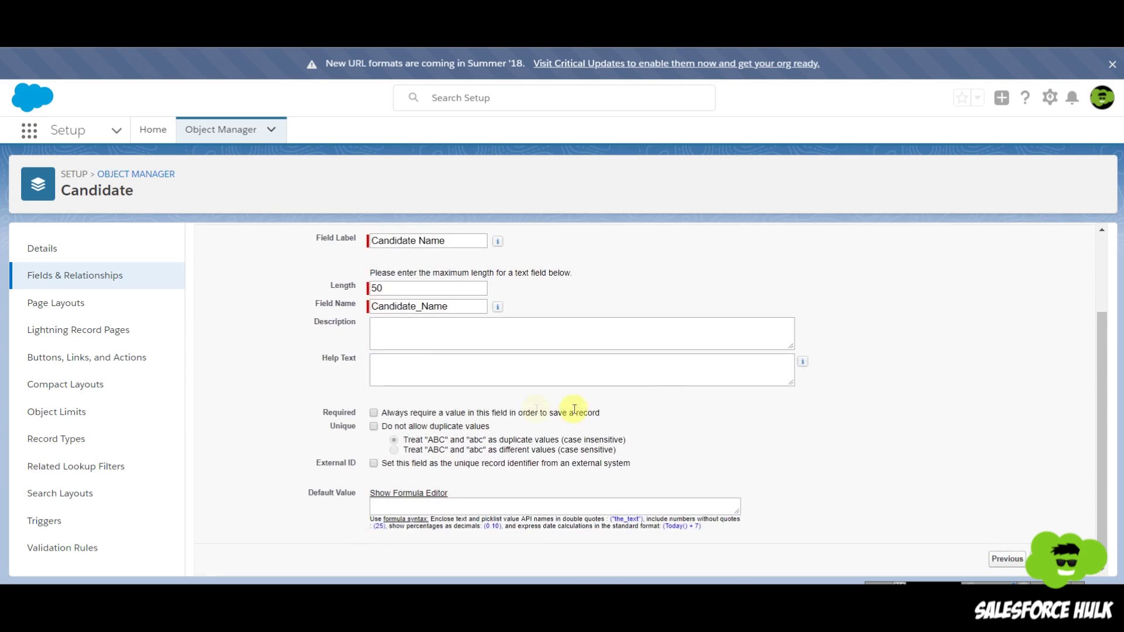
{"action": "left_click", "coordinate": [375, 417]}
{"action": "scroll", "coordinate": [808, 422], "scroll_direction": "up", "scroll_amount": 2}
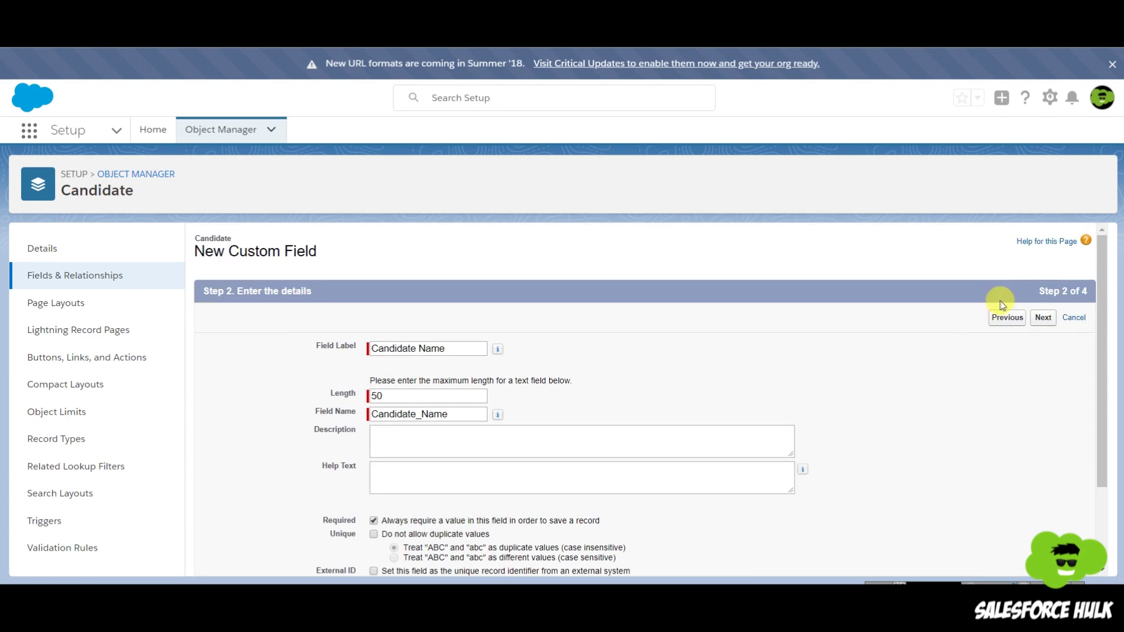
Step: Accept the default field-level security and Candidate Layout assignment for the Candidate Name field, and save it
{"action": "left_click", "coordinate": [1045, 319]}
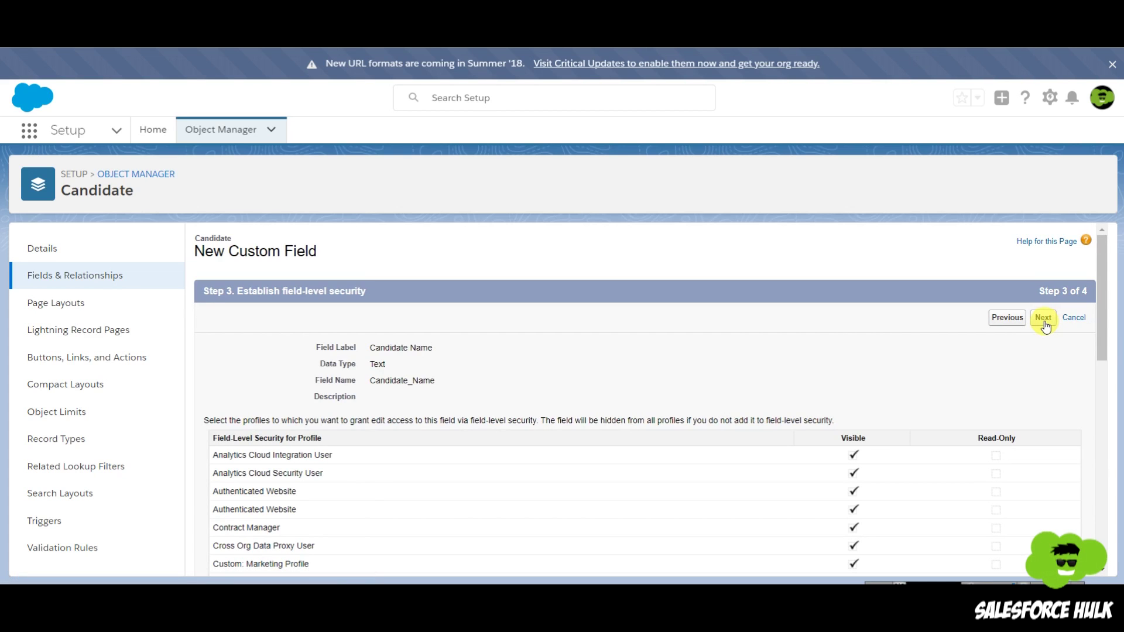
{"action": "left_click", "coordinate": [1045, 321]}
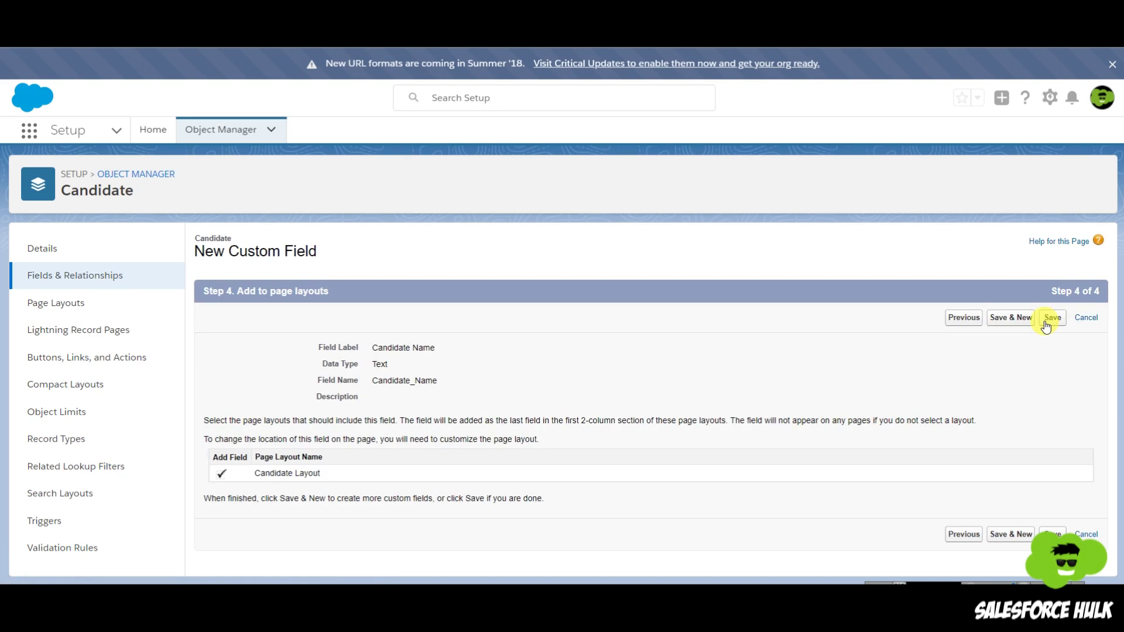
{"action": "left_click", "coordinate": [1051, 319]}
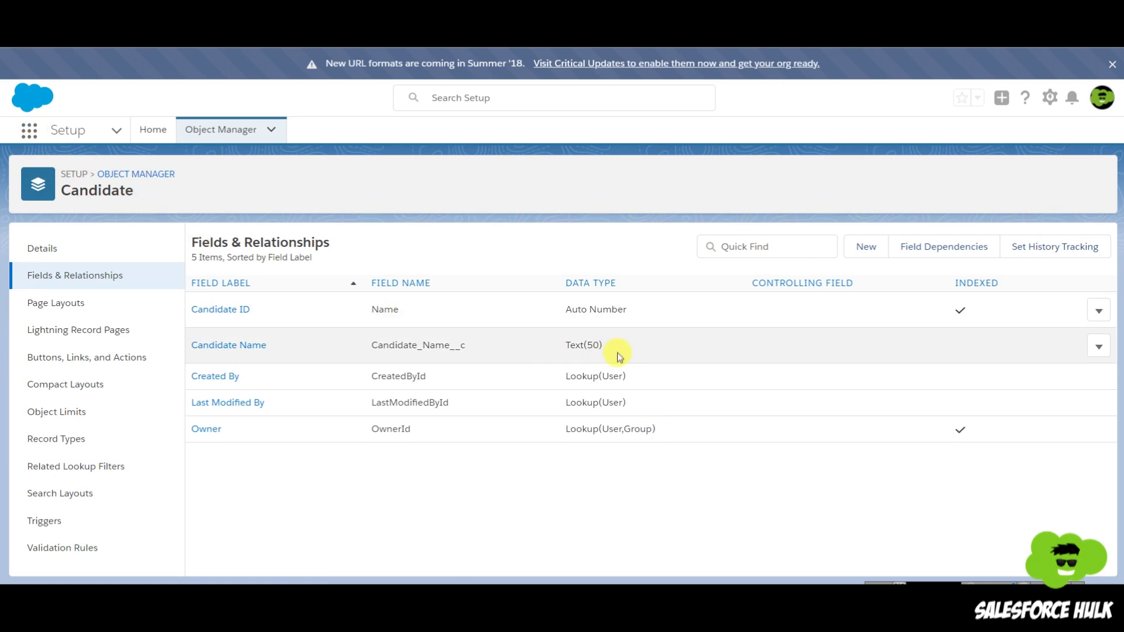
Step: Open Candidates in the Sales app and save a new candidate record with the candidate's name filled in
{"action": "left_click", "coordinate": [29, 137]}
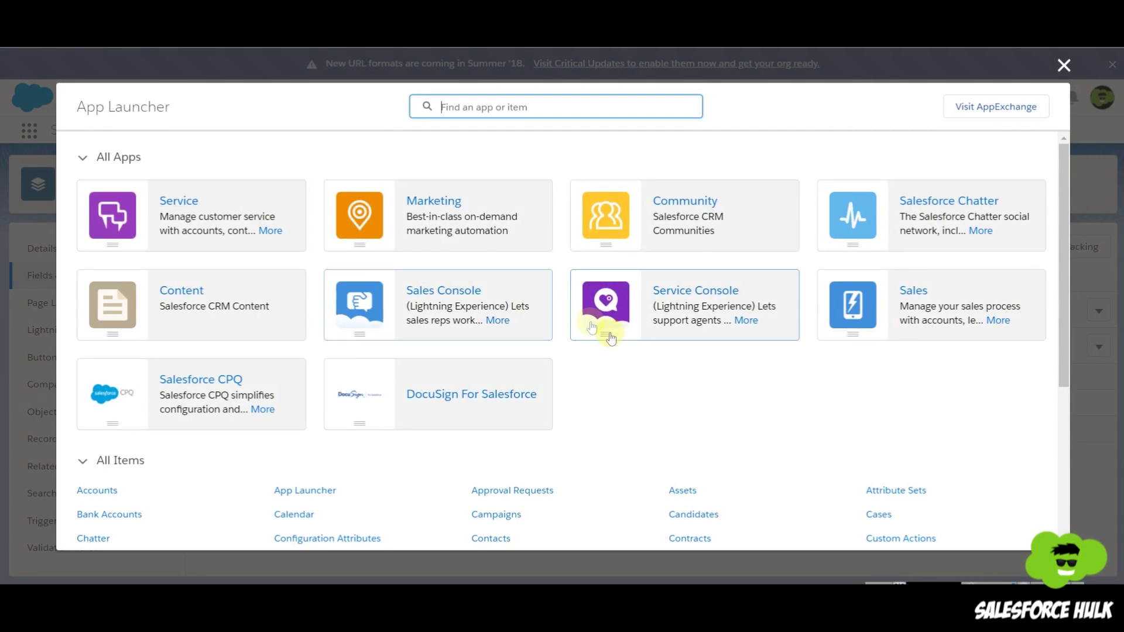
{"action": "scroll", "coordinate": [609, 333], "scroll_direction": "down", "scroll_amount": 5}
{"action": "left_click", "coordinate": [680, 256]}
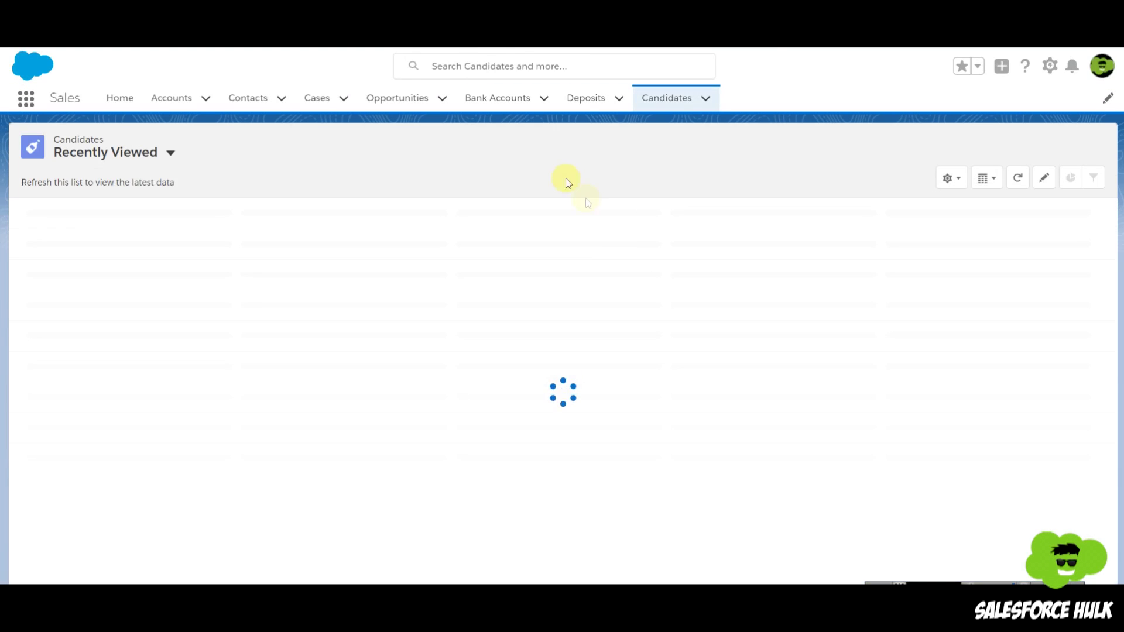
{"action": "left_click", "coordinate": [707, 100]}
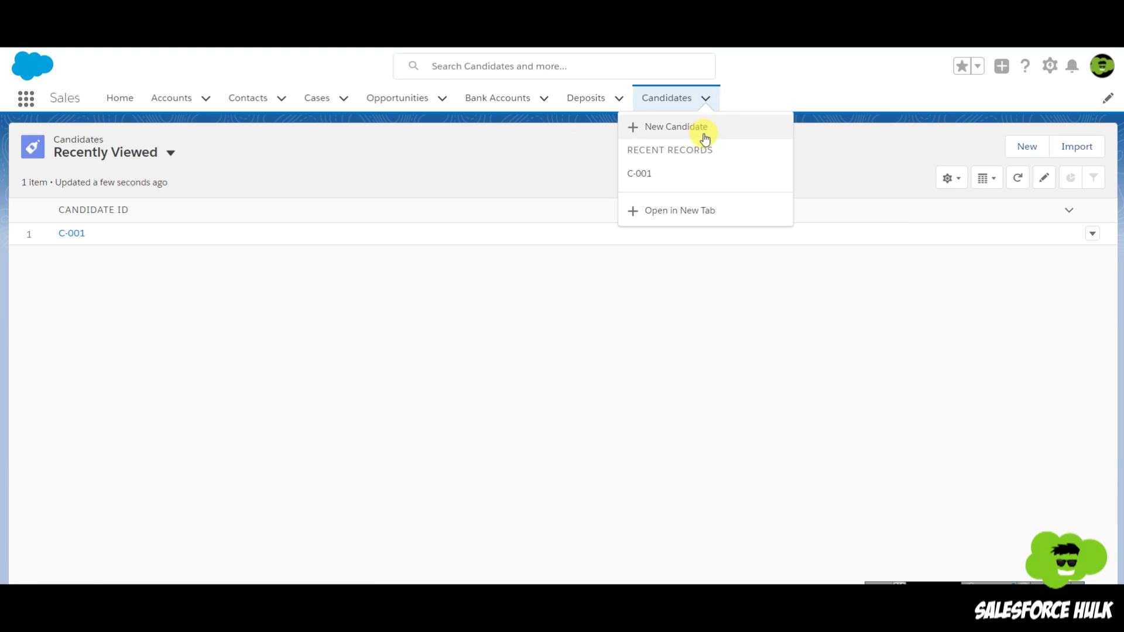
{"action": "left_click", "coordinate": [1022, 147]}
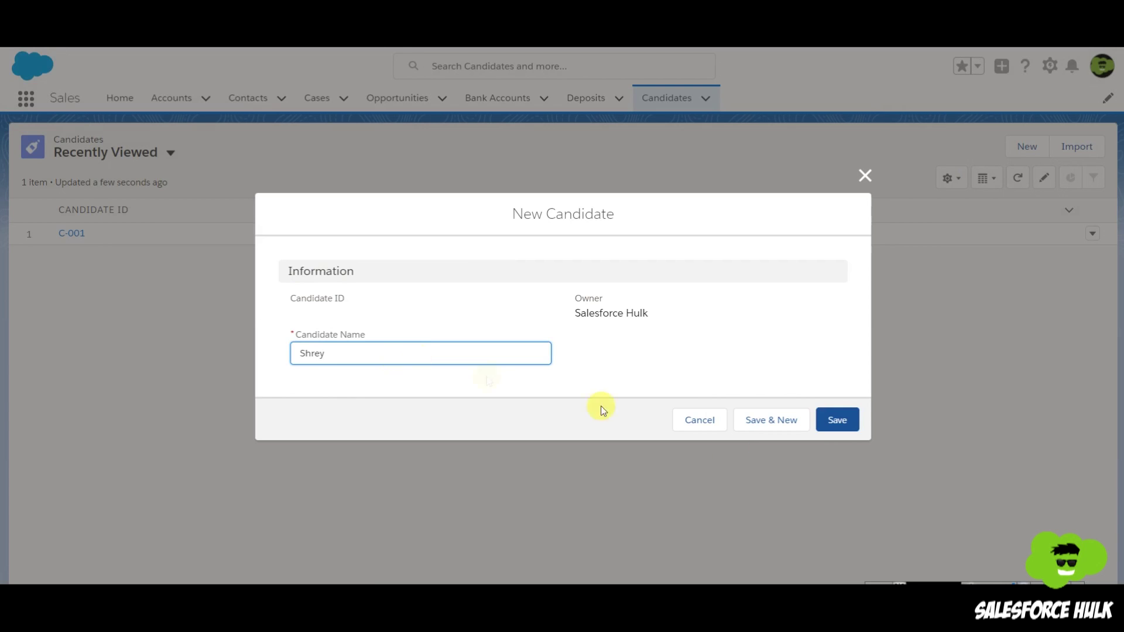
{"action": "left_click", "coordinate": [836, 420]}
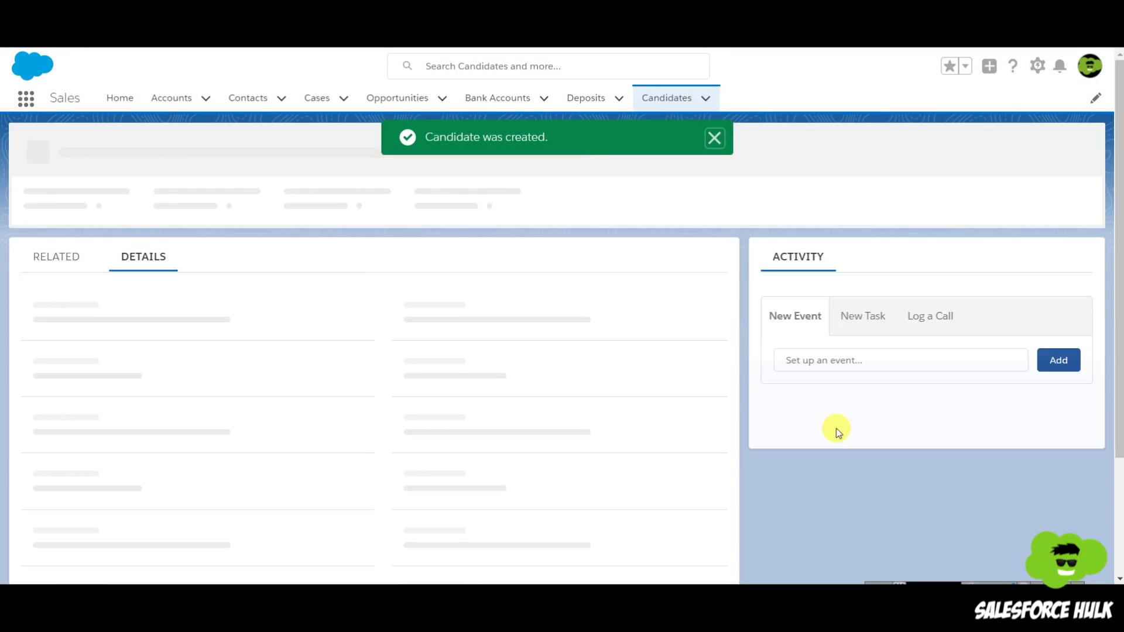